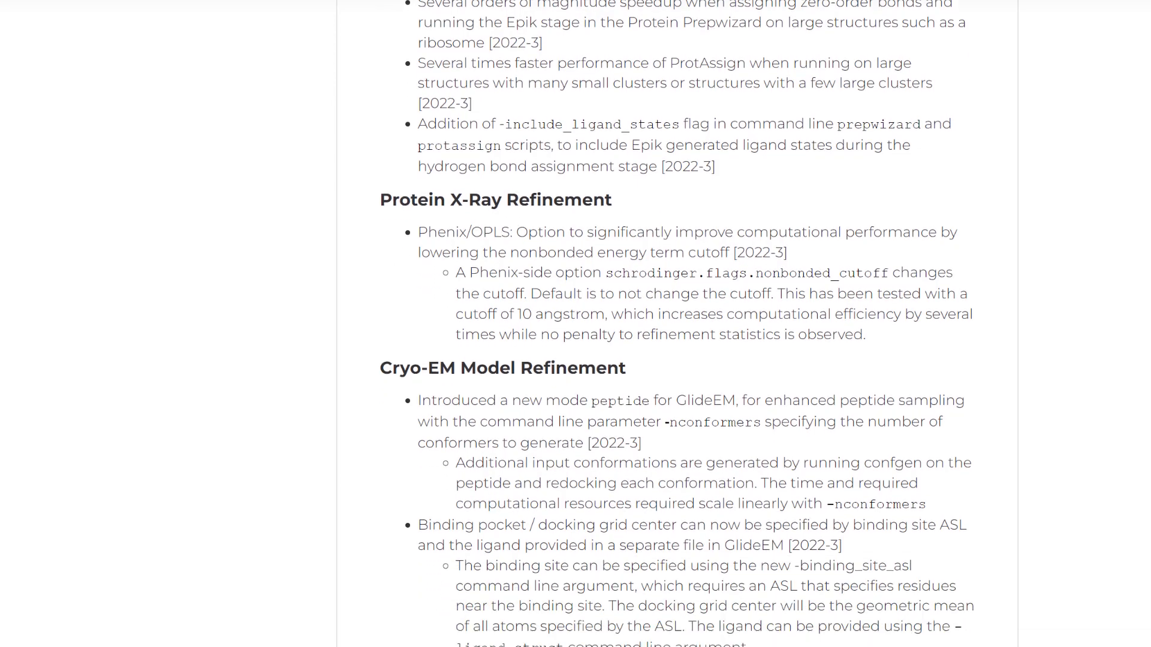
scroll(678, 324, "down", 1)
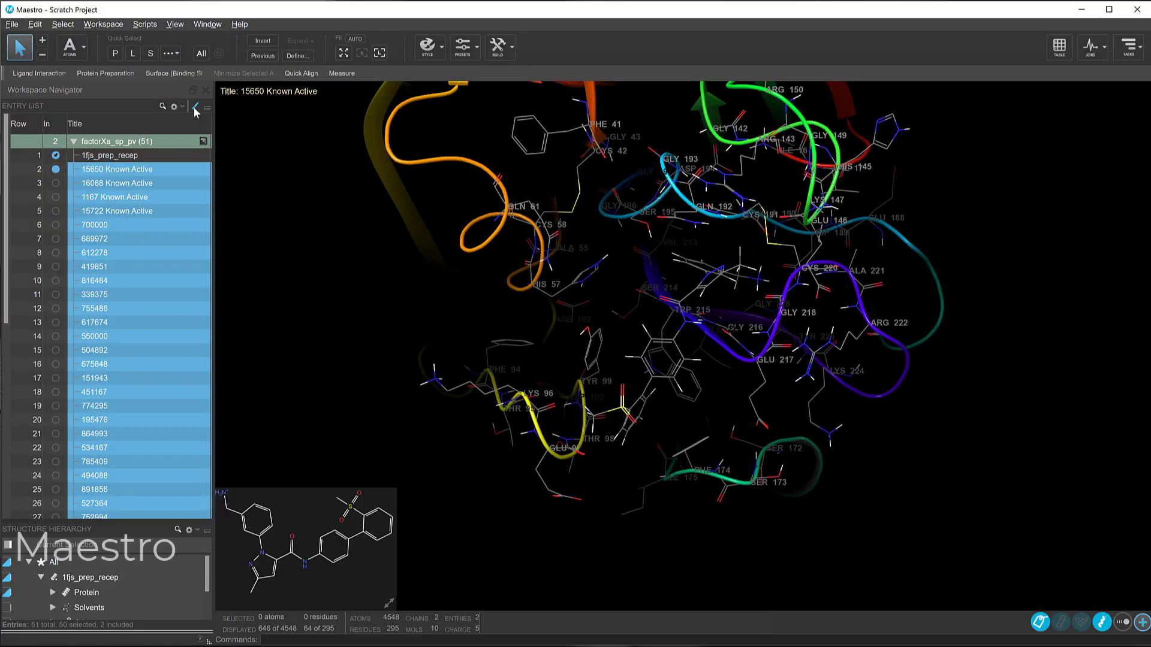
Step: Apply the space-filling CPK representation to the ligands in the selected factorXa_sp_pv entries
left_click(195, 110)
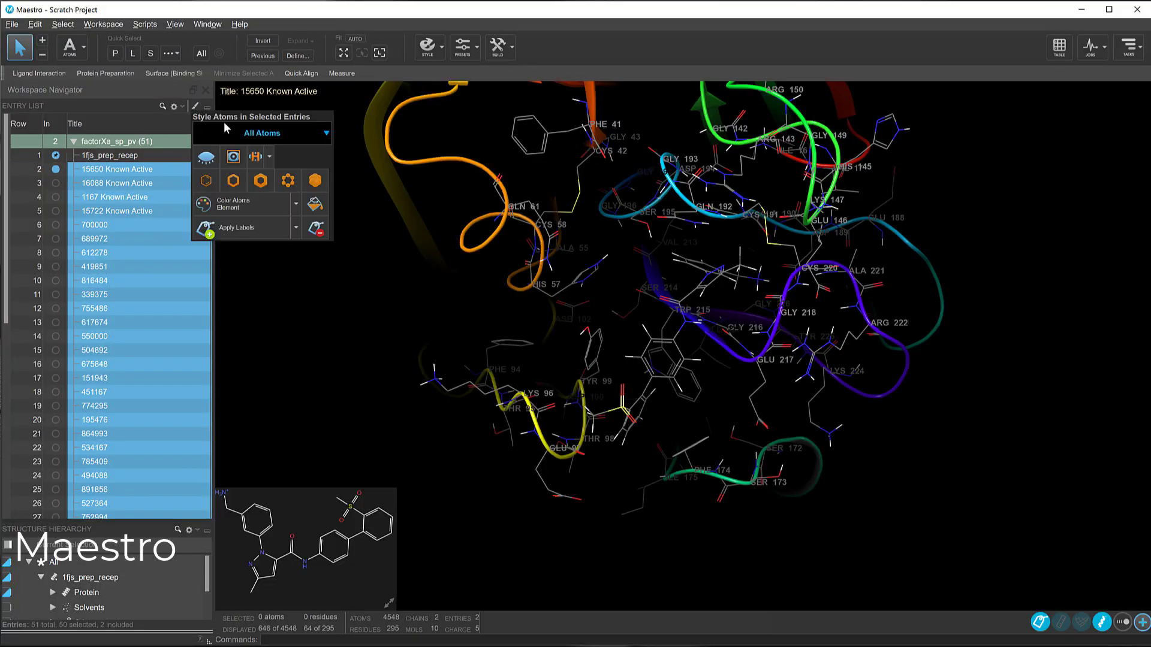
left_click(326, 133)
left_click(257, 168)
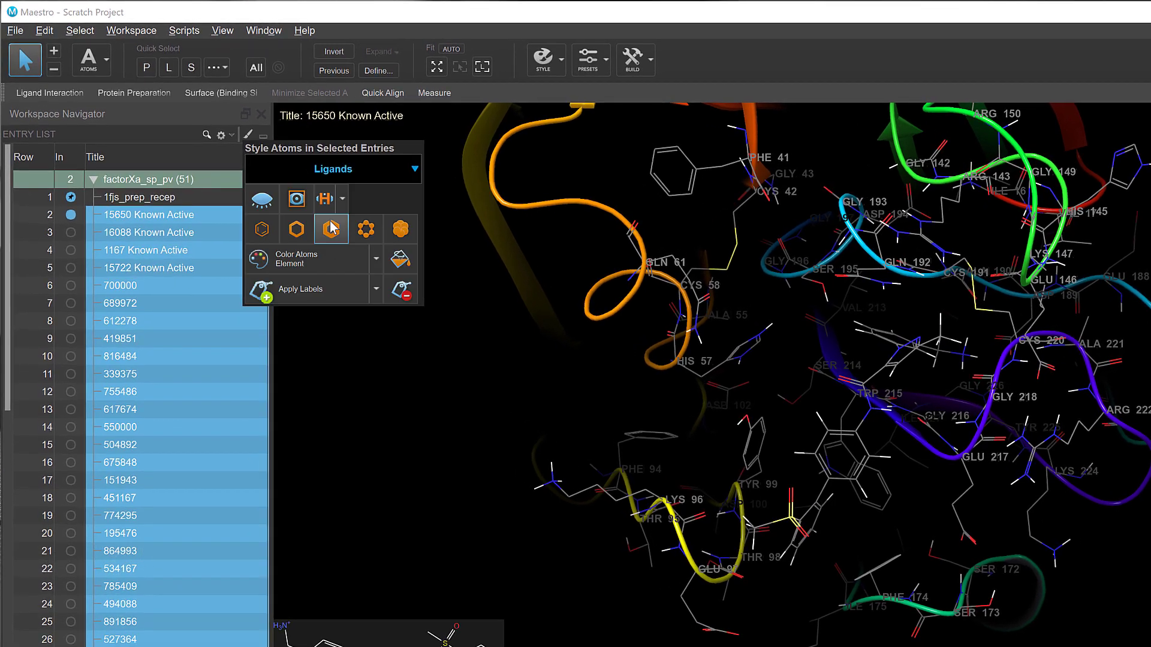
left_click(366, 229)
left_click(400, 229)
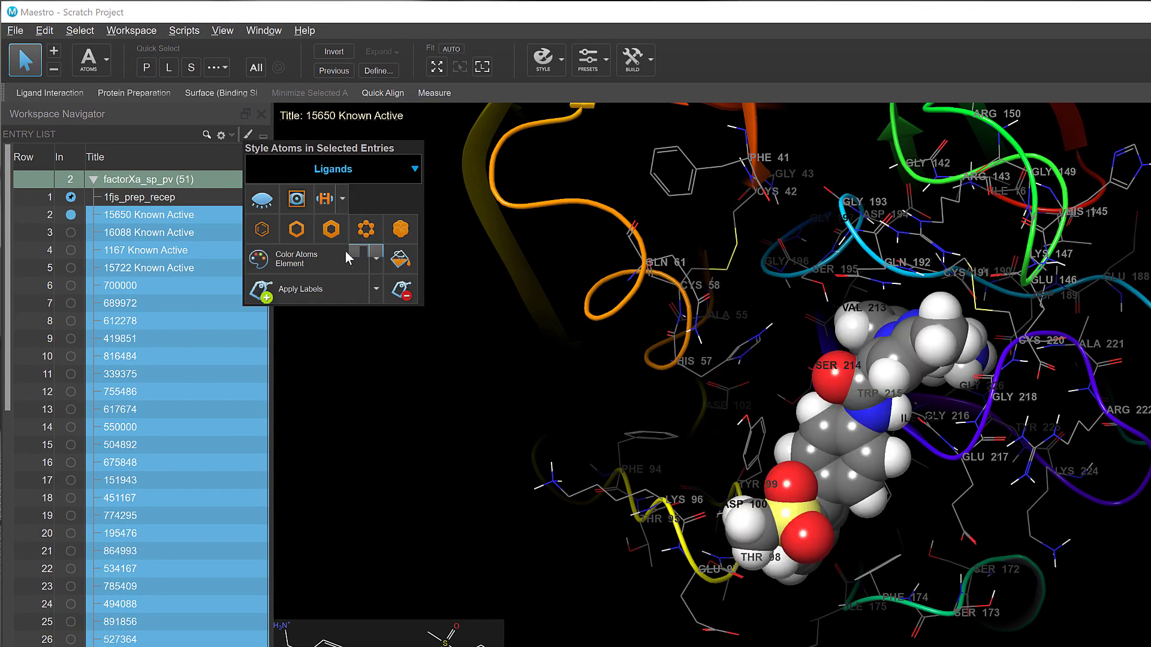
Step: Color the selected entries' ligands by Element + Custom Carbons with purple carbons, and hide their nonpolar hydrogens
left_click(376, 258)
left_click(372, 306)
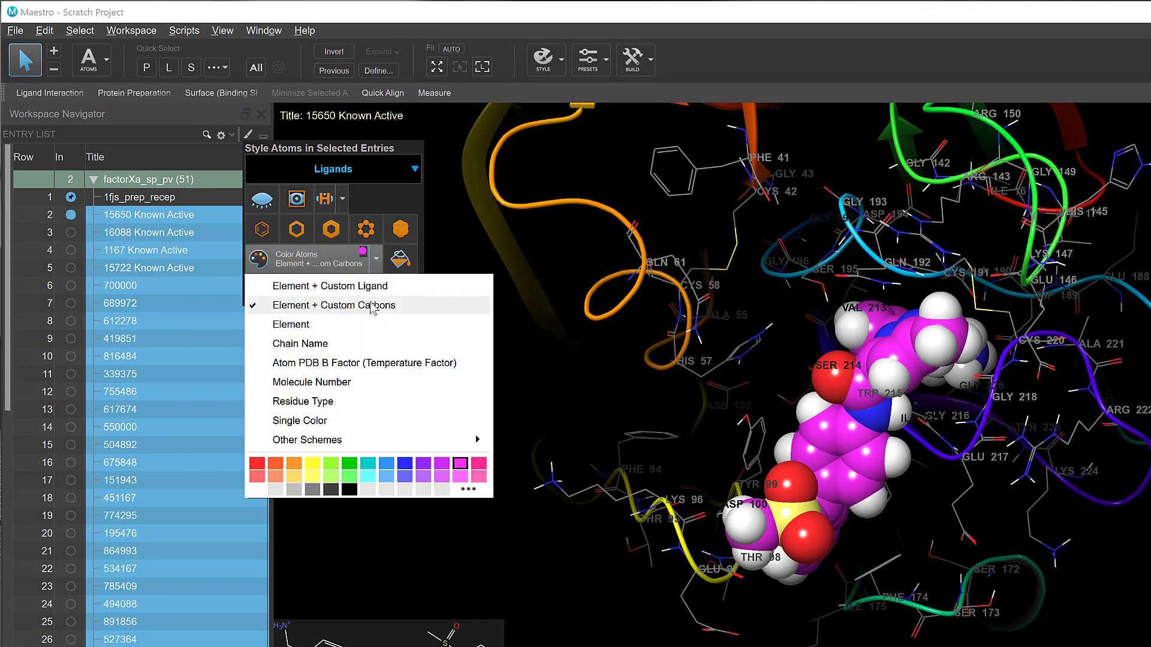
left_click(444, 464)
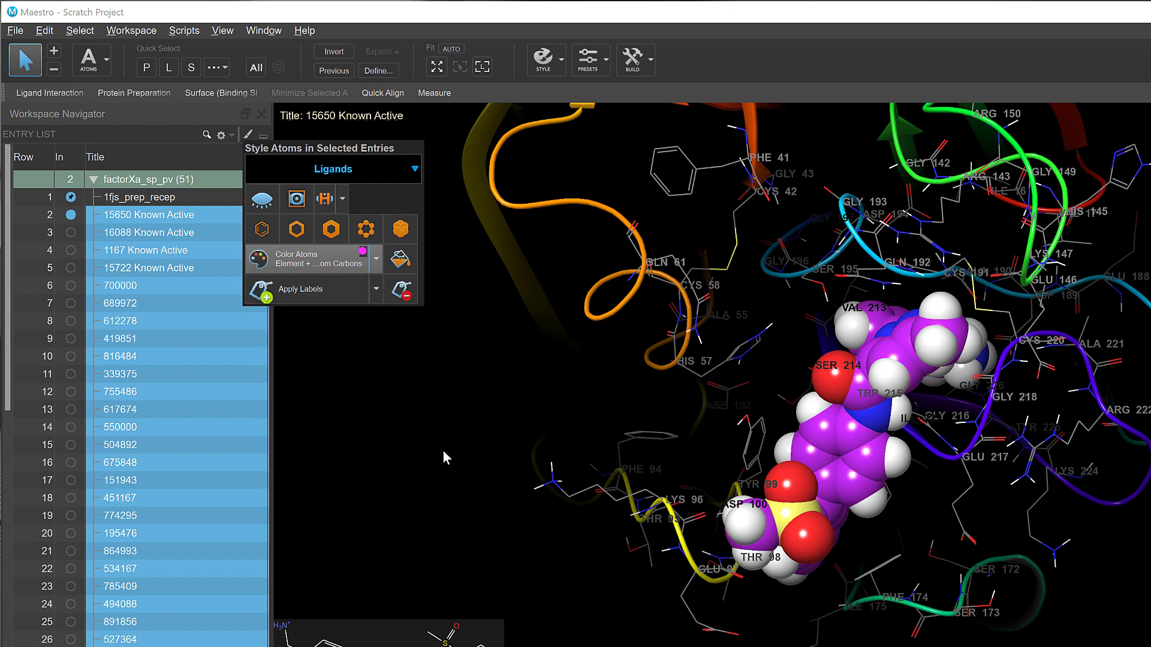
left_click(325, 200)
left_click(323, 199)
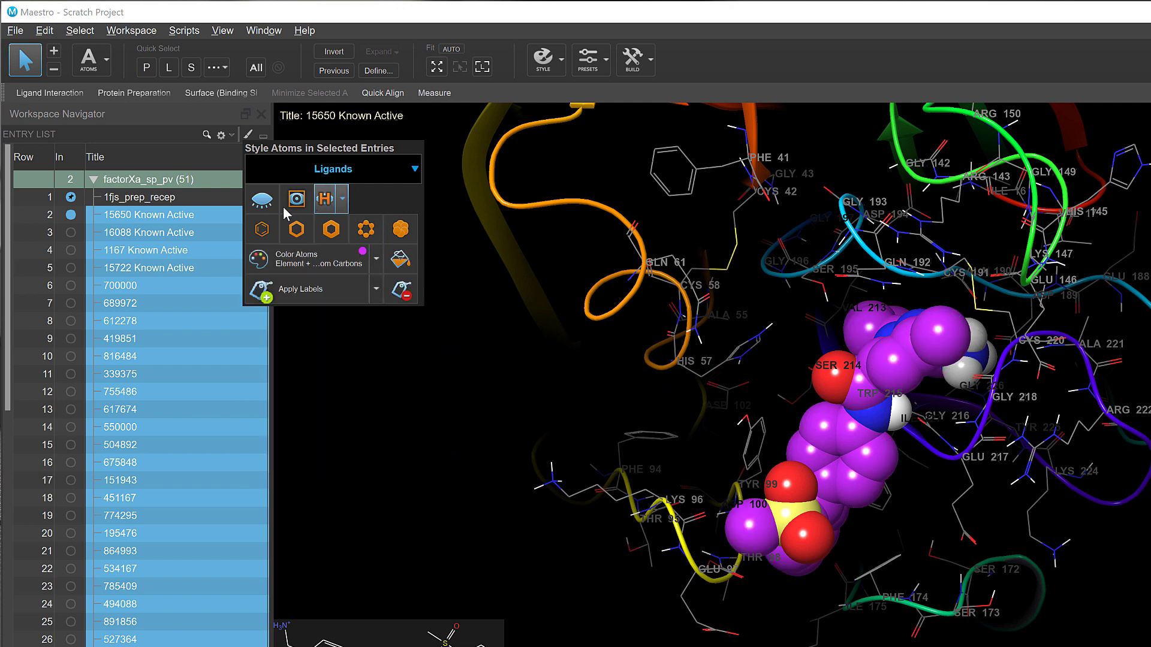
Step: Show the styled ligands with the receptor one at a time, from 16088 Known Active through entry 195476
left_click(71, 235)
left_click(73, 253)
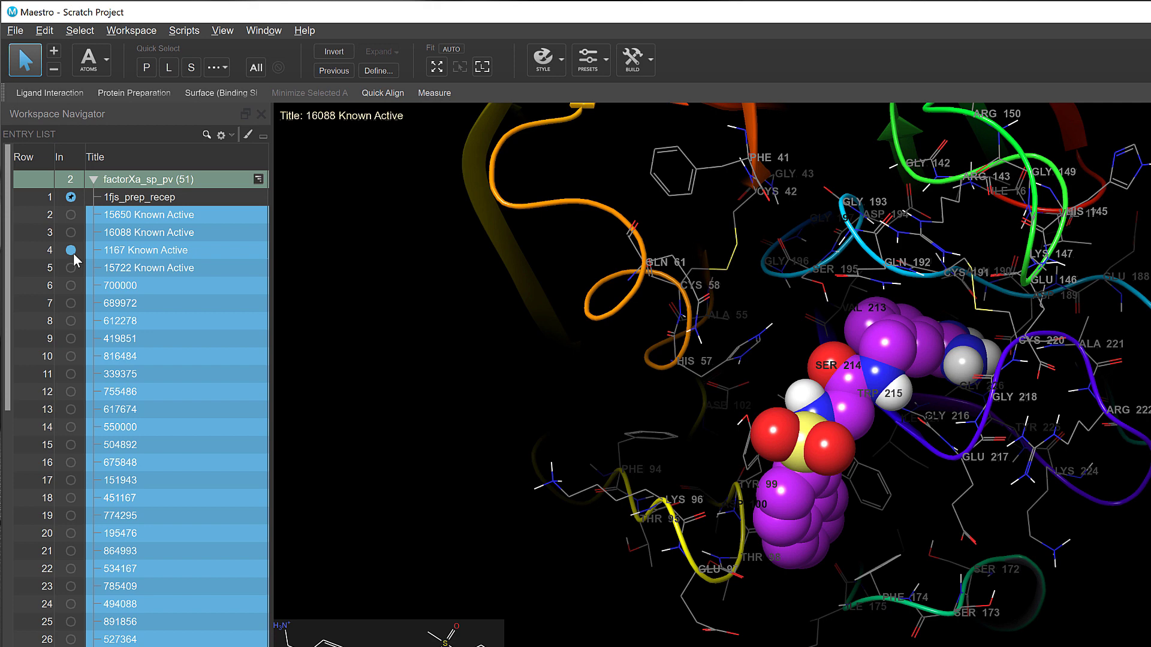
left_click(70, 285)
left_click(71, 339)
left_click(71, 374)
left_click(71, 410)
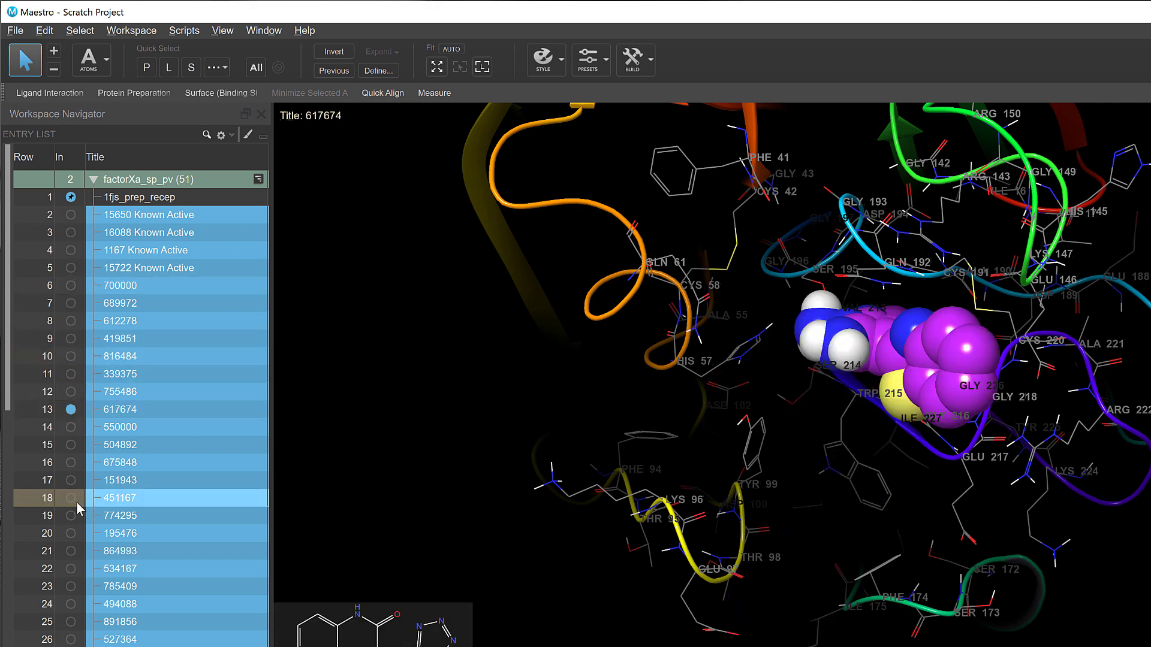
left_click(71, 498)
left_click(70, 534)
Step: Open the atom color scheme options for the ligands in the selected entries
left_click(247, 135)
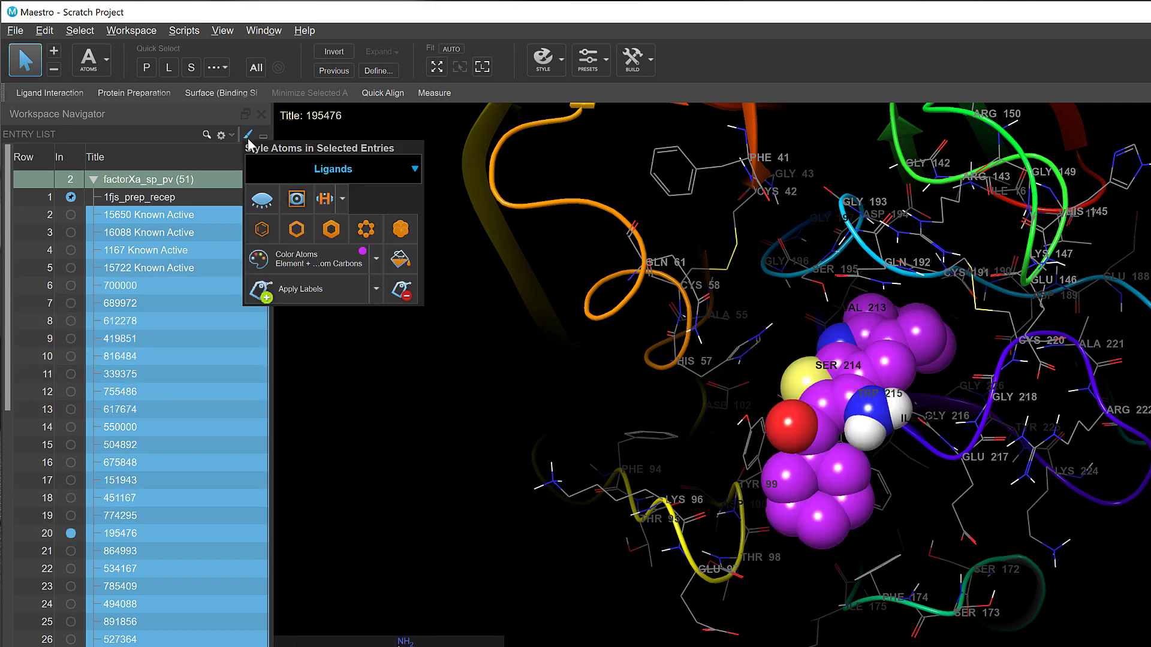
left_click(375, 259)
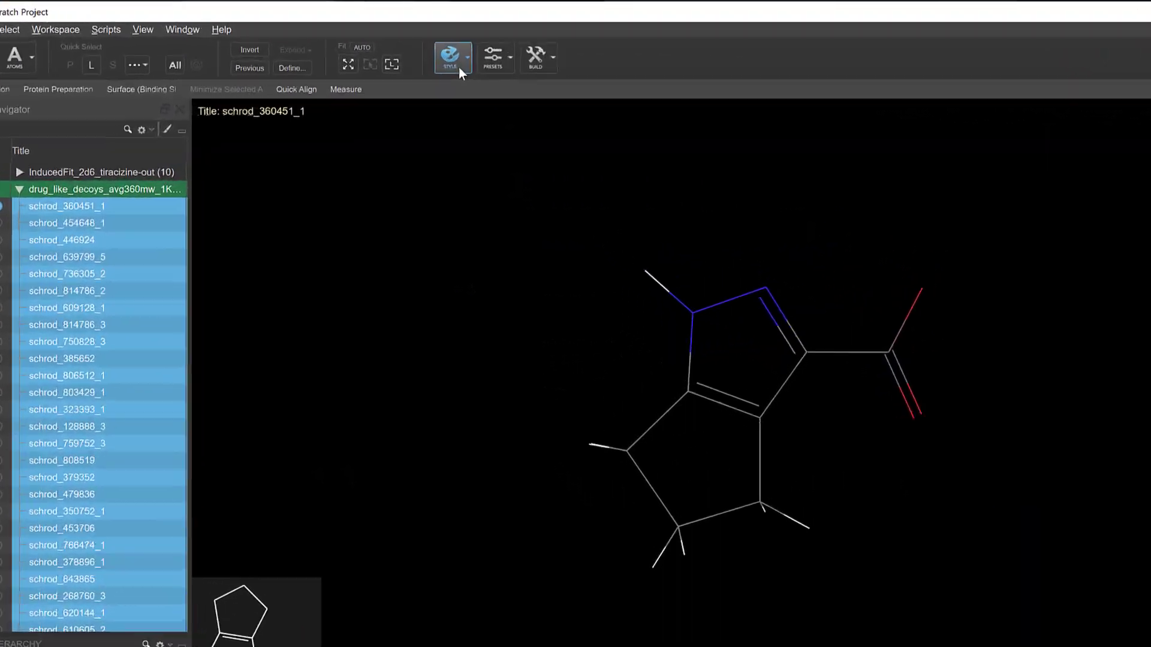
Step: Open the workspace style options, and open Style Atoms in Selected Entries for the selected drug-like decoys
left_click(456, 58)
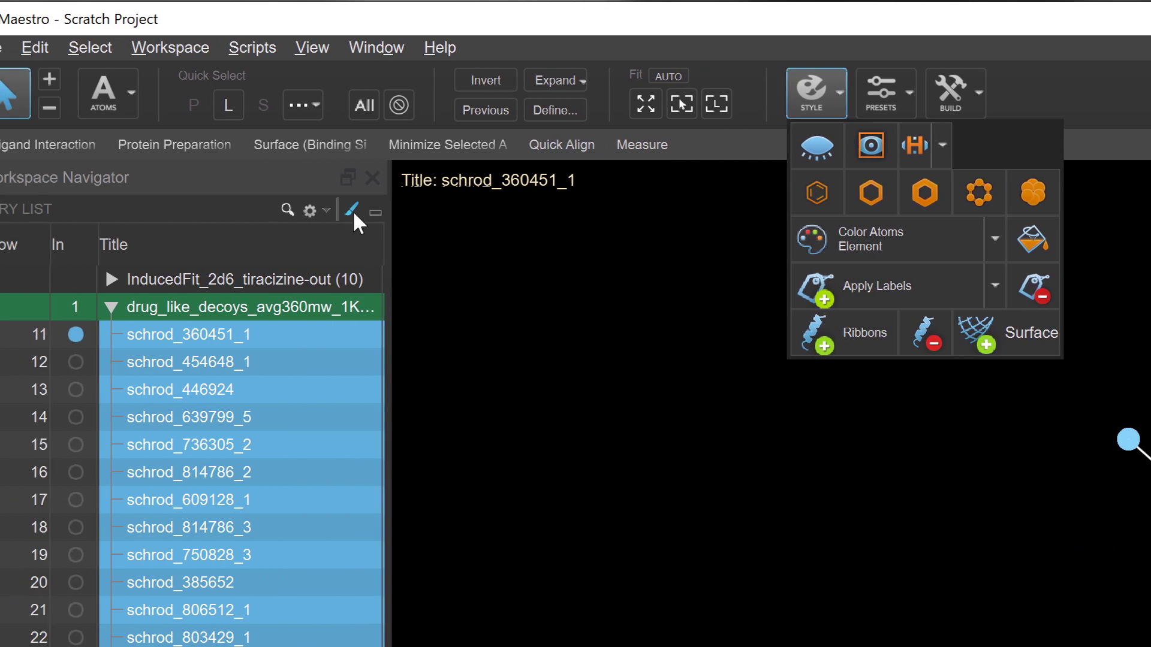
left_click(71, 212)
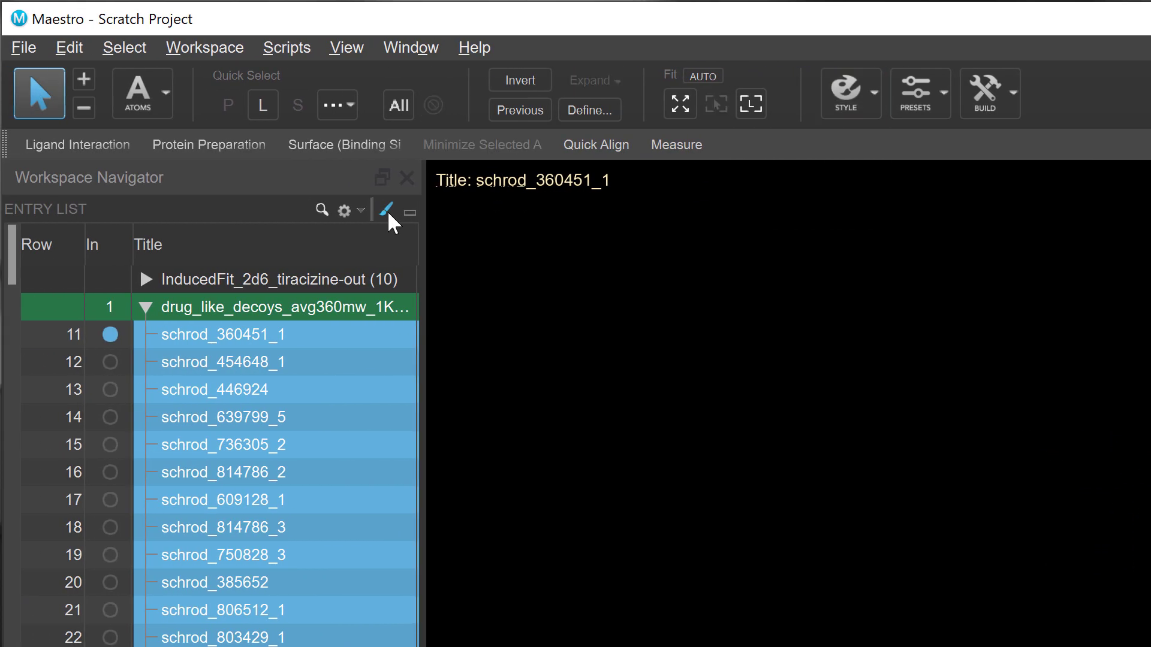
left_click(387, 211)
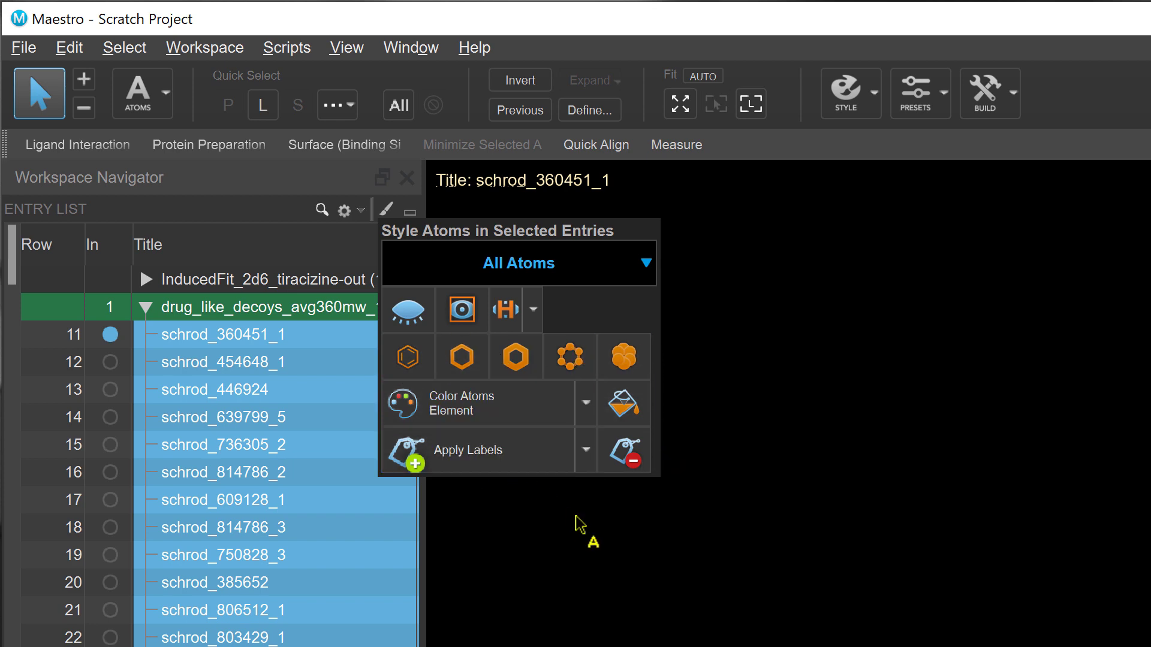
Step: Examine several decoy structures one at a time in the workspace, ending with schrod_360451_1
left_click(109, 362)
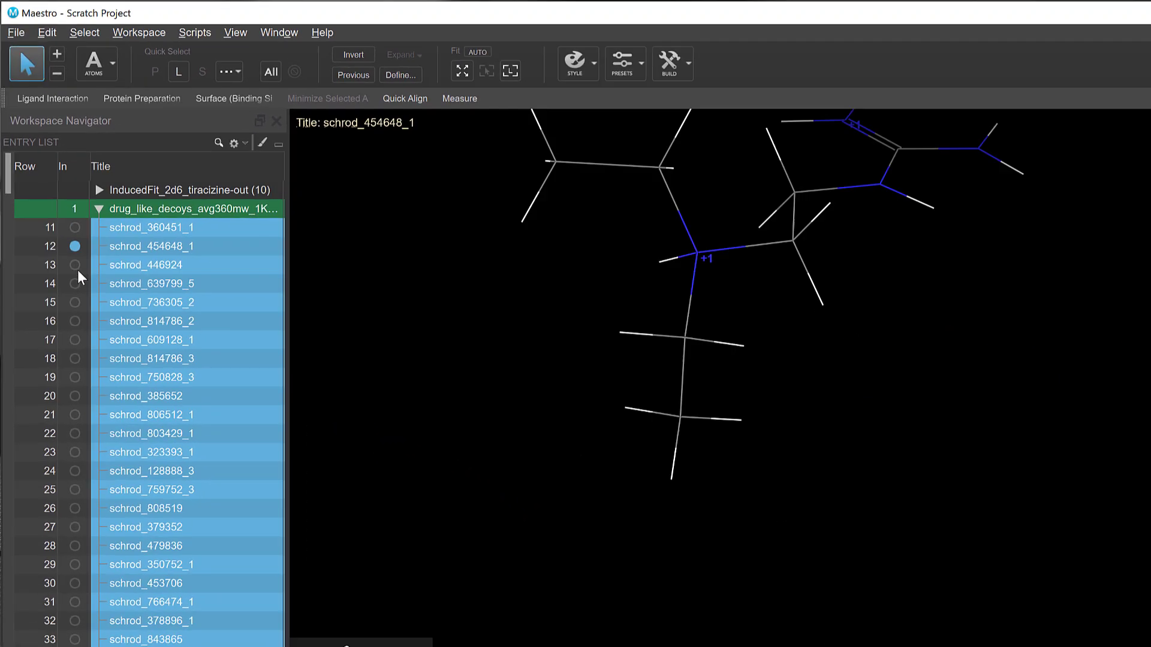
left_click(74, 265)
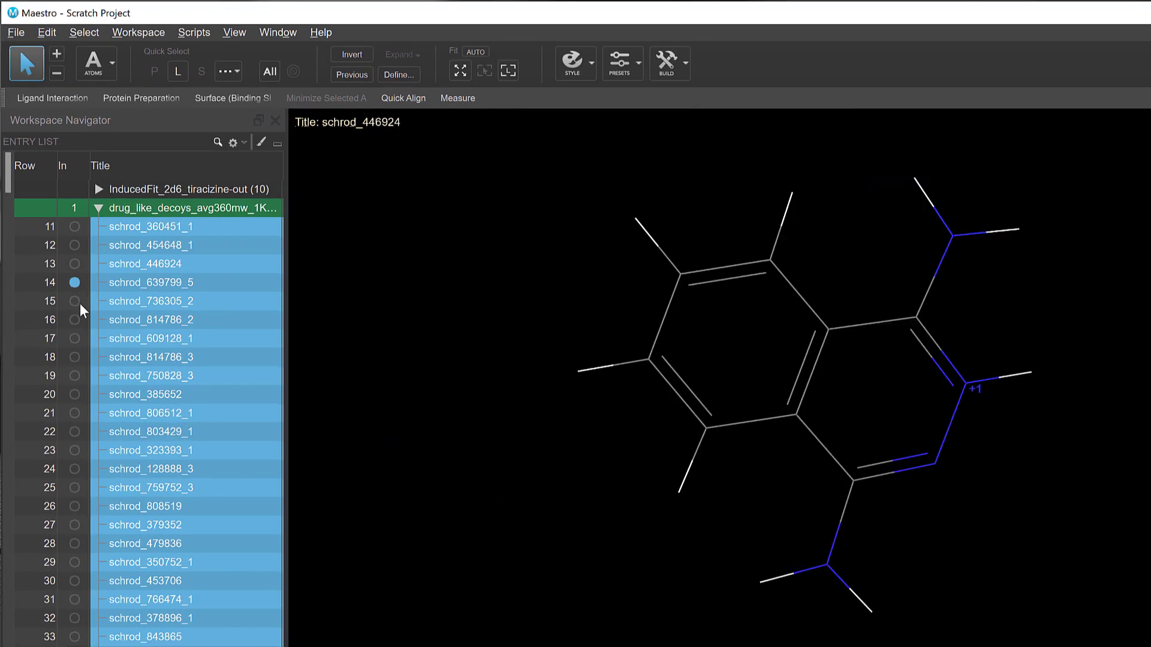
left_click(74, 283)
left_click(75, 340)
left_click(74, 227)
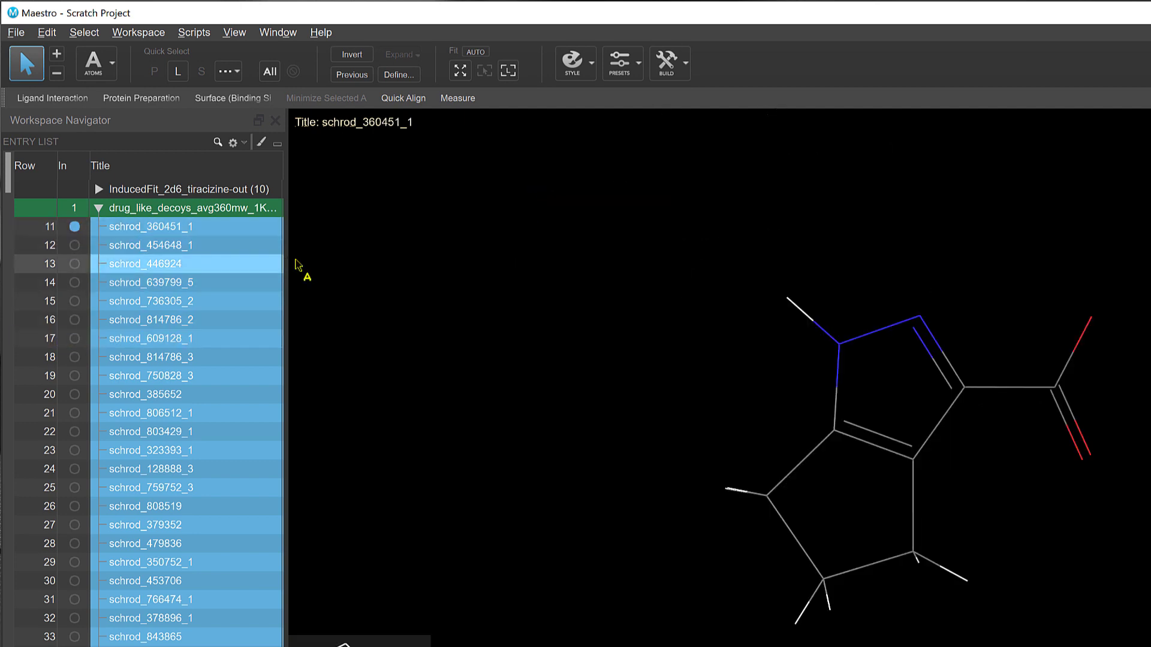
Step: Hide the nonpolar hydrogens of the selected decoy entries and apply the ball-and-stick representation to all their atoms
left_click(260, 144)
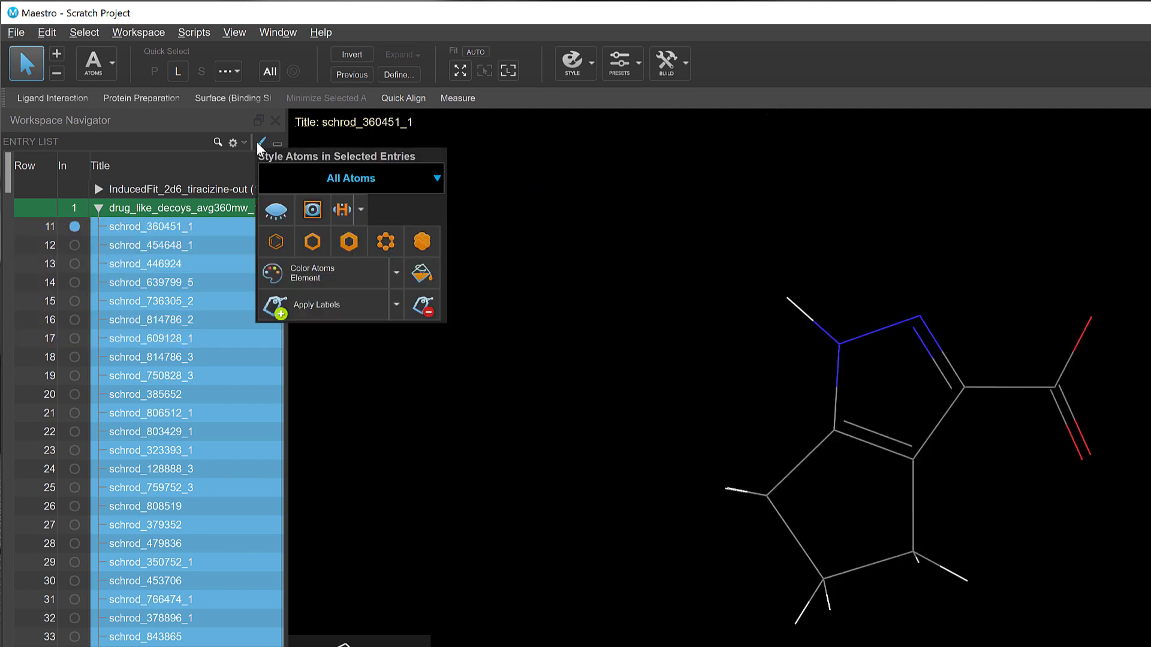
left_click(342, 209)
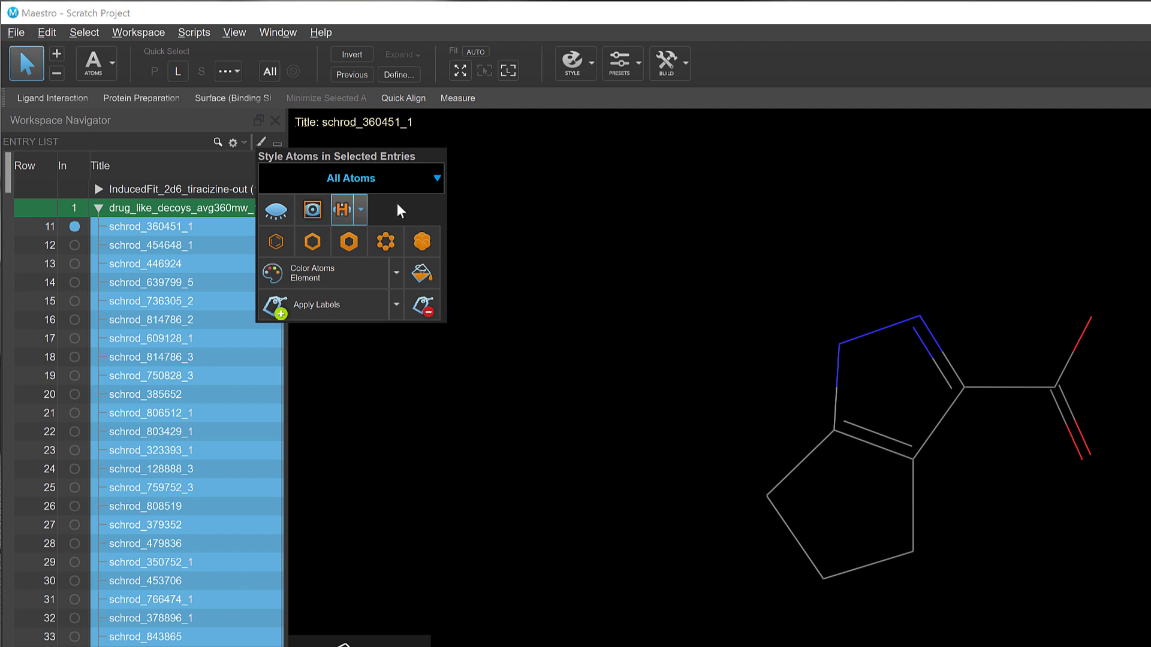
left_click(385, 242)
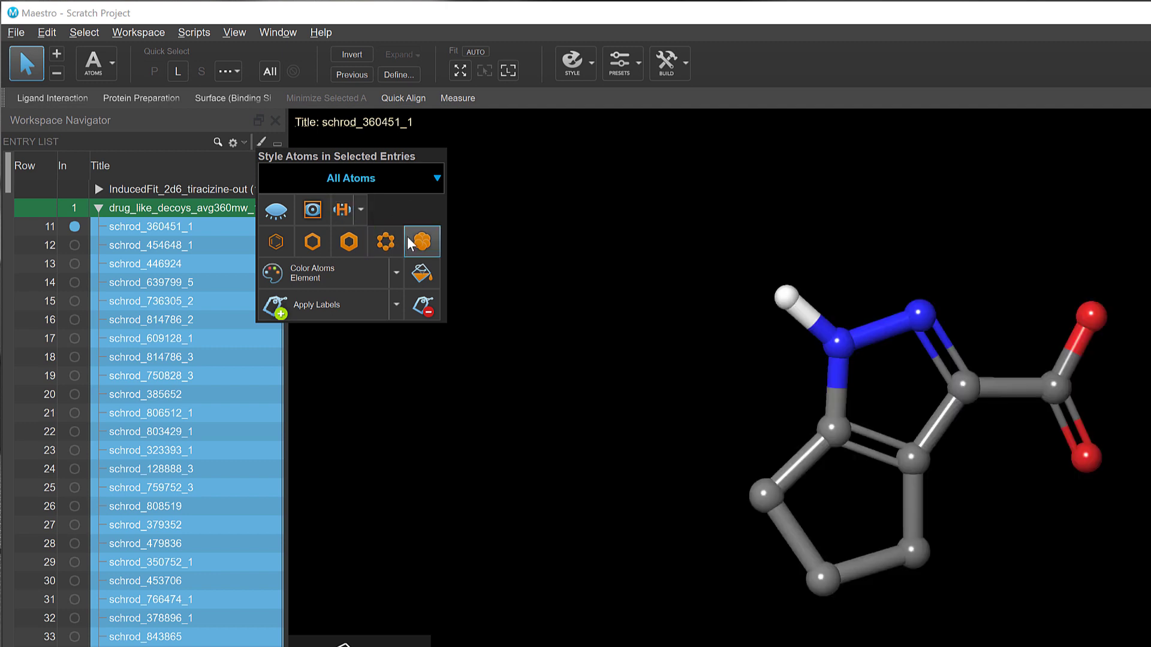
Step: Color all atoms of the selected decoys by Element + Custom Carbons
left_click(396, 272)
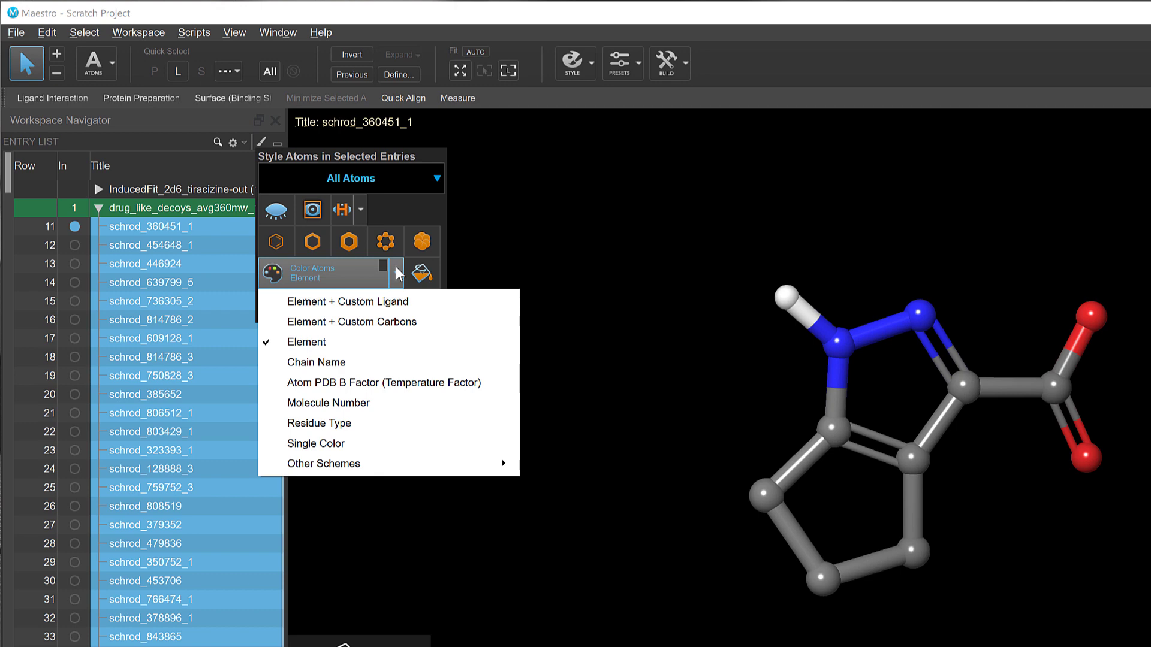
left_click(408, 324)
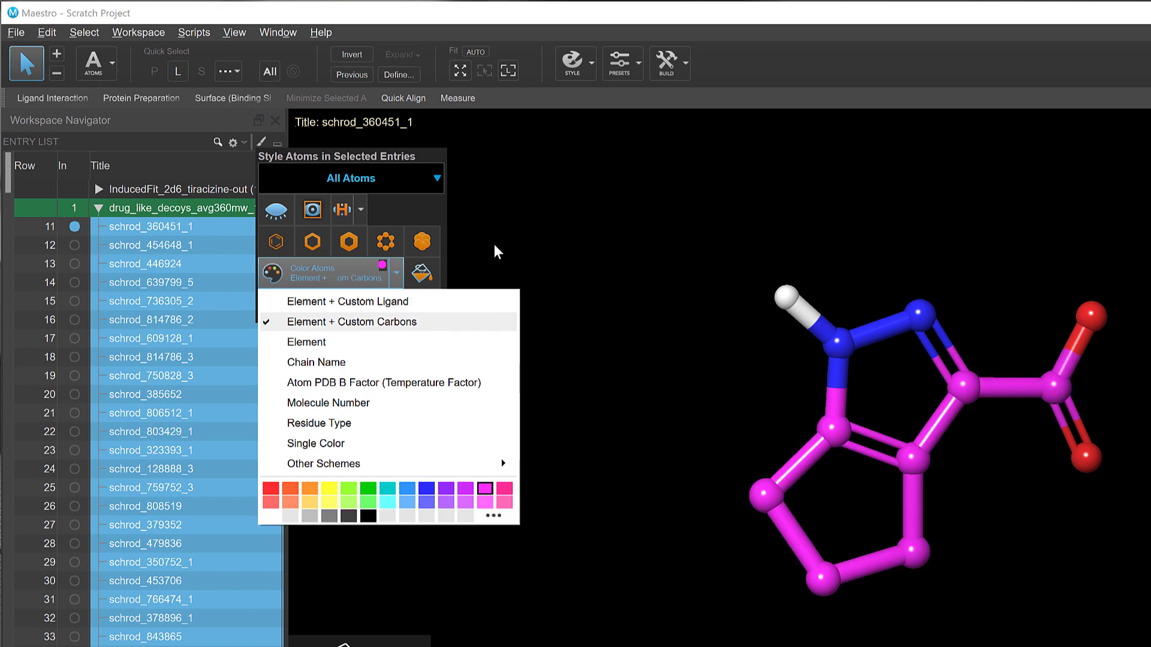
Step: Check the new style on further decoys in the workspace, singly and as a range, ending with schrod_268760_3
left_click(74, 246)
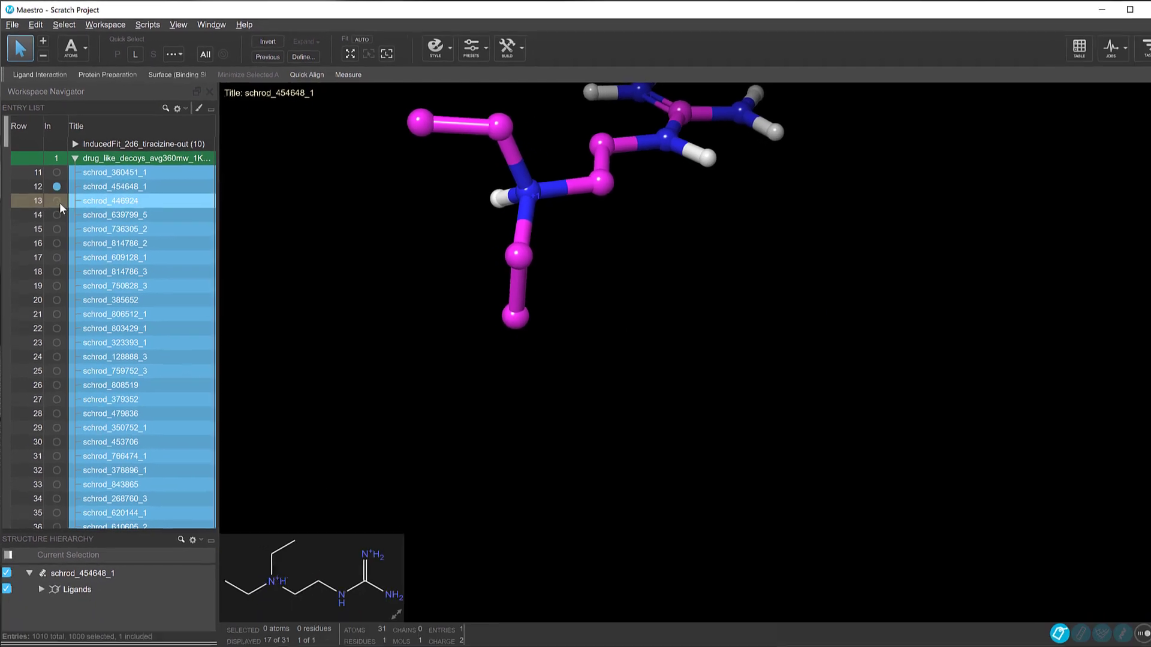
left_click(58, 201)
left_click(58, 214)
left_click(56, 229)
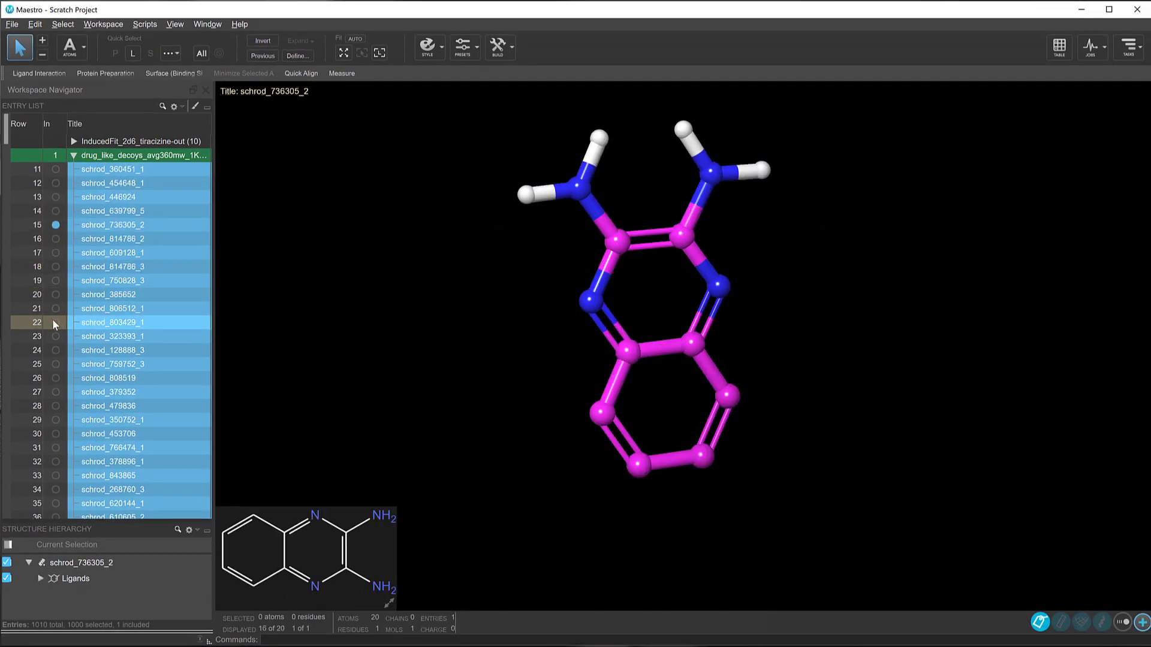
left_click(55, 323, "shift")
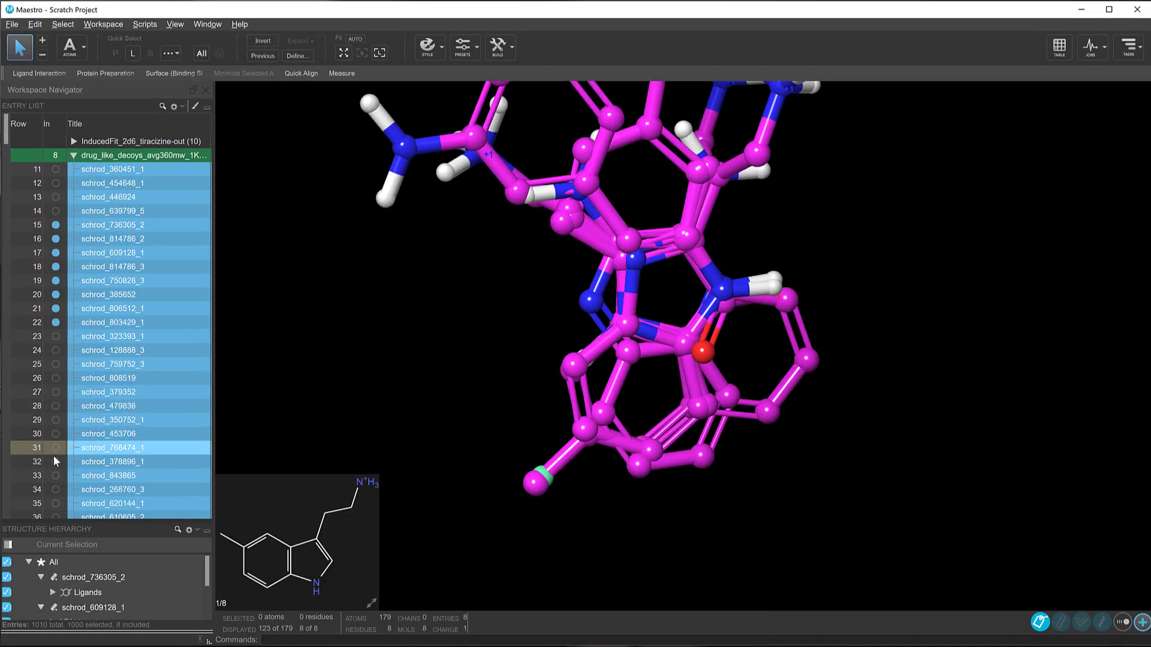
left_click(55, 487)
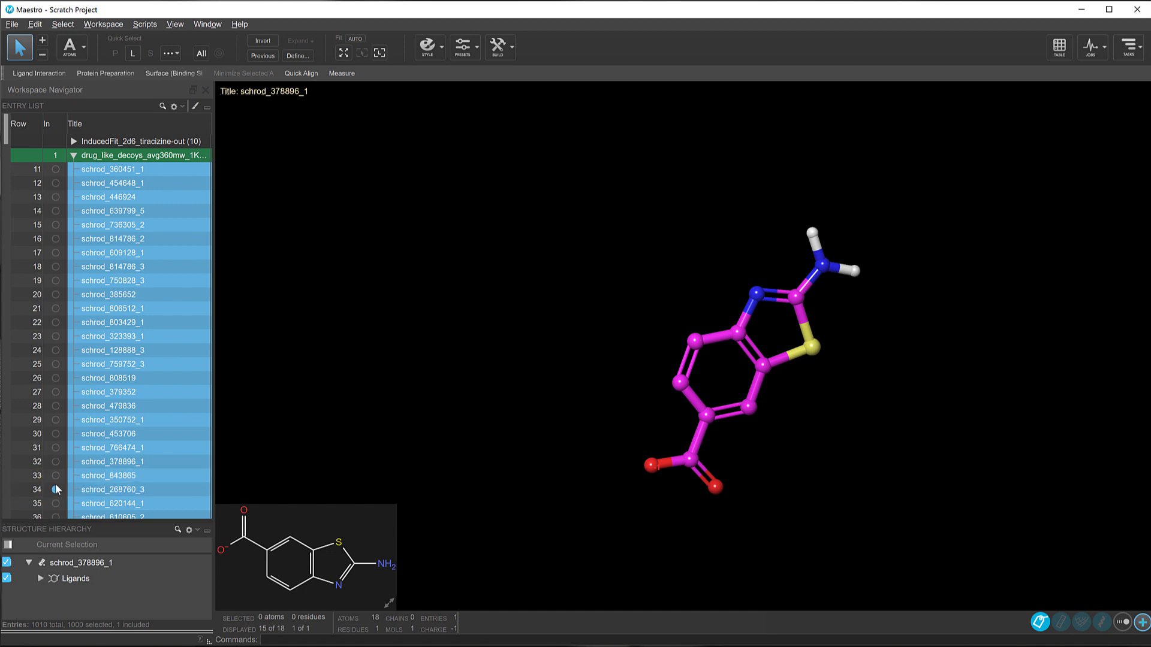
Step: Review the atom sets available for styling the selected entries
left_click(195, 107)
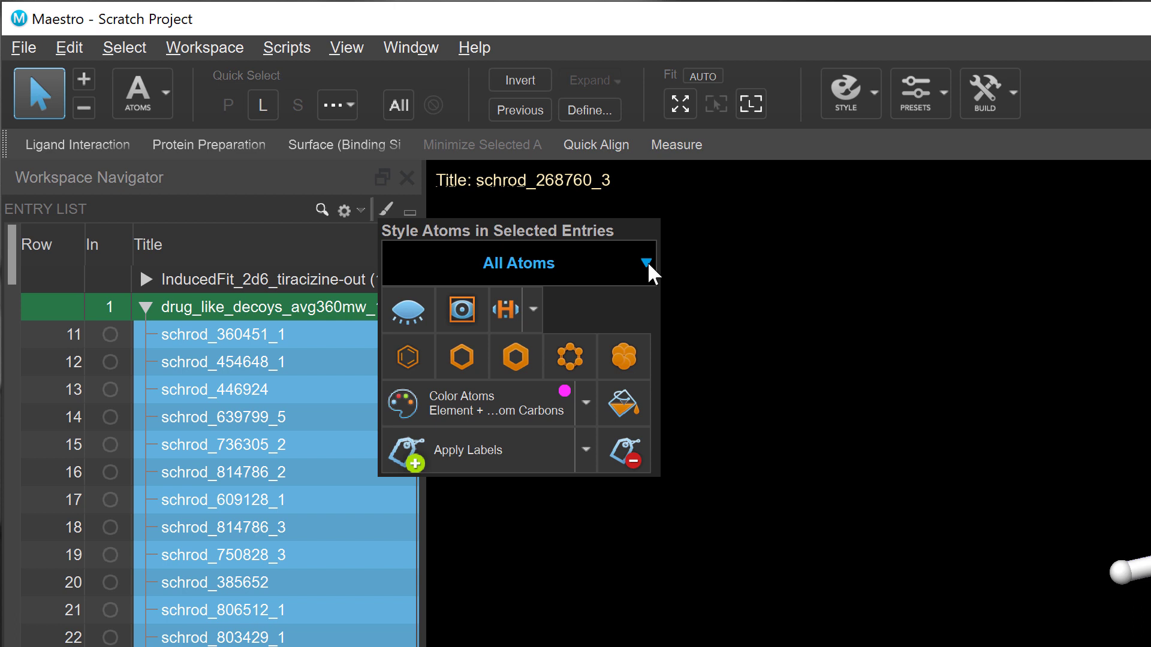
left_click(647, 265)
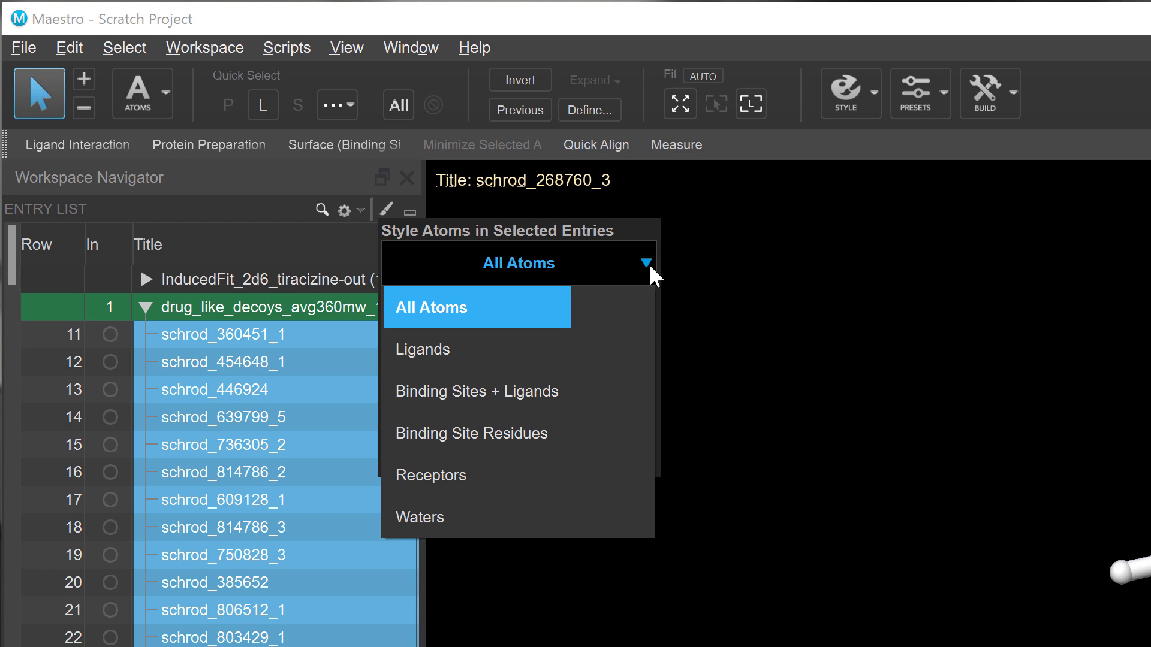
left_click(650, 266)
Step: Select and expand the InducedFit_2d6_tiracizine-out group, and view its poses one at a time, ending with row 6
left_click(271, 284)
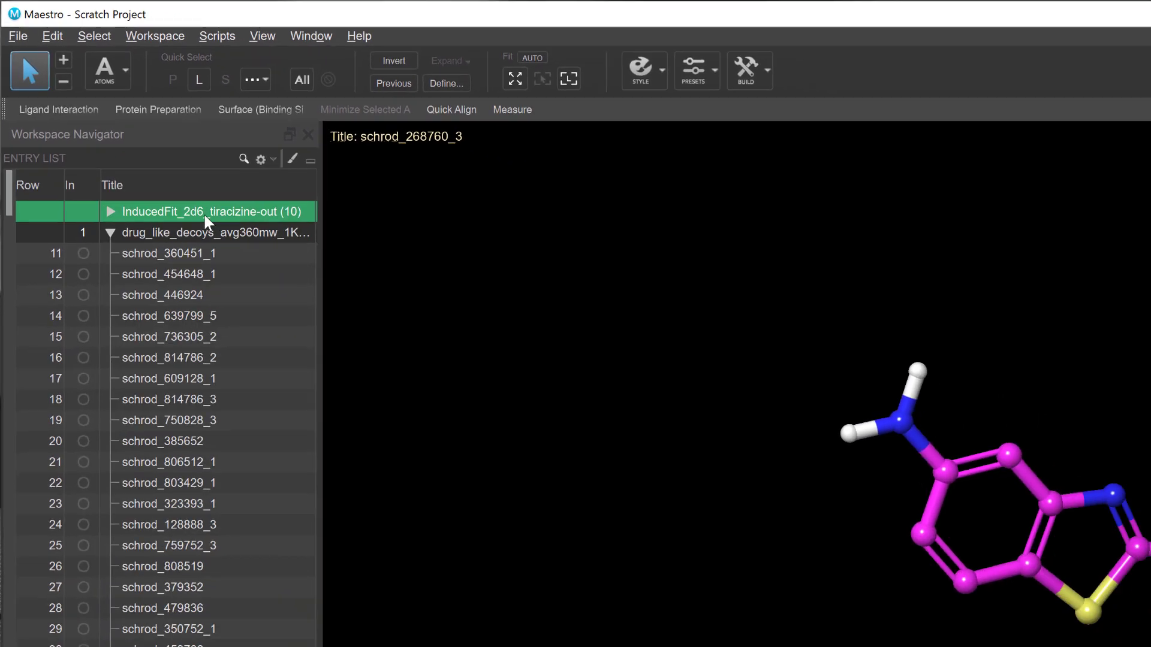
left_click(110, 212)
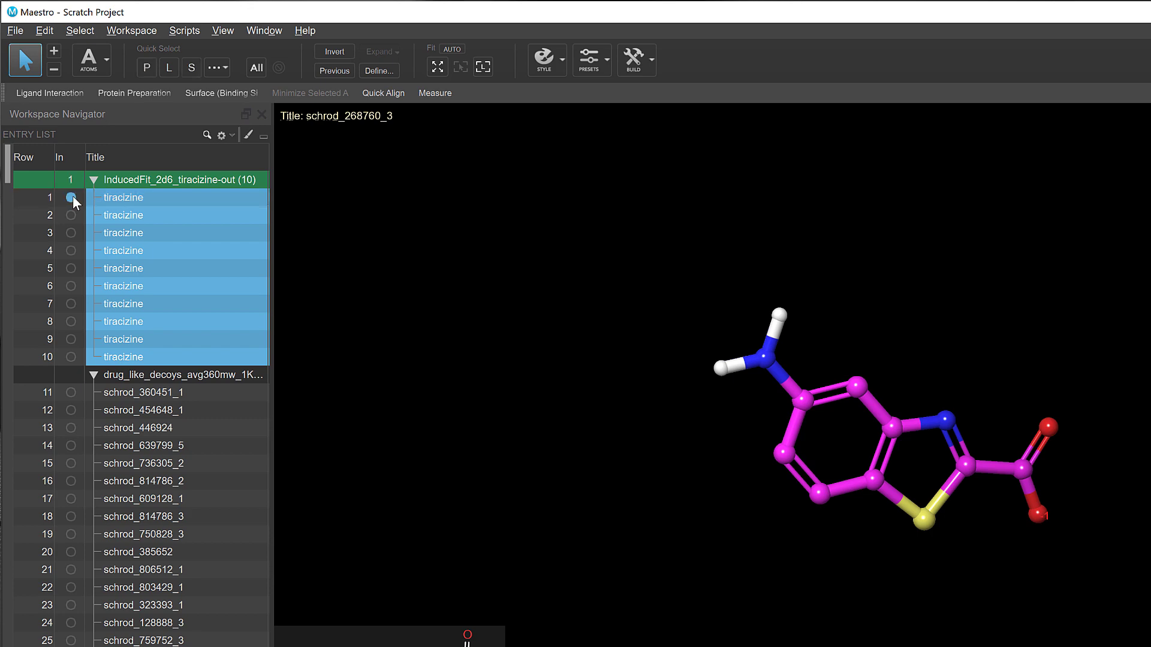
left_click(72, 197)
left_click(70, 235)
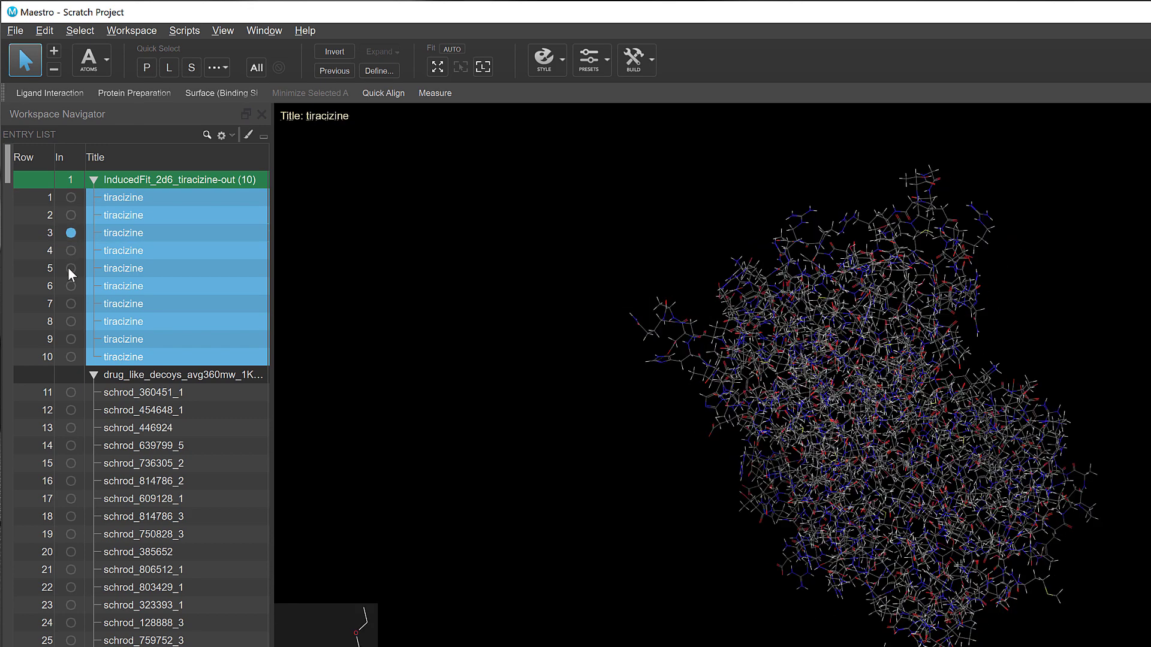
left_click(71, 269)
left_click(70, 287)
Step: Display only the Binding Sites + Ligands atoms within 5 Å for the selected tiracizine poses
left_click(248, 135)
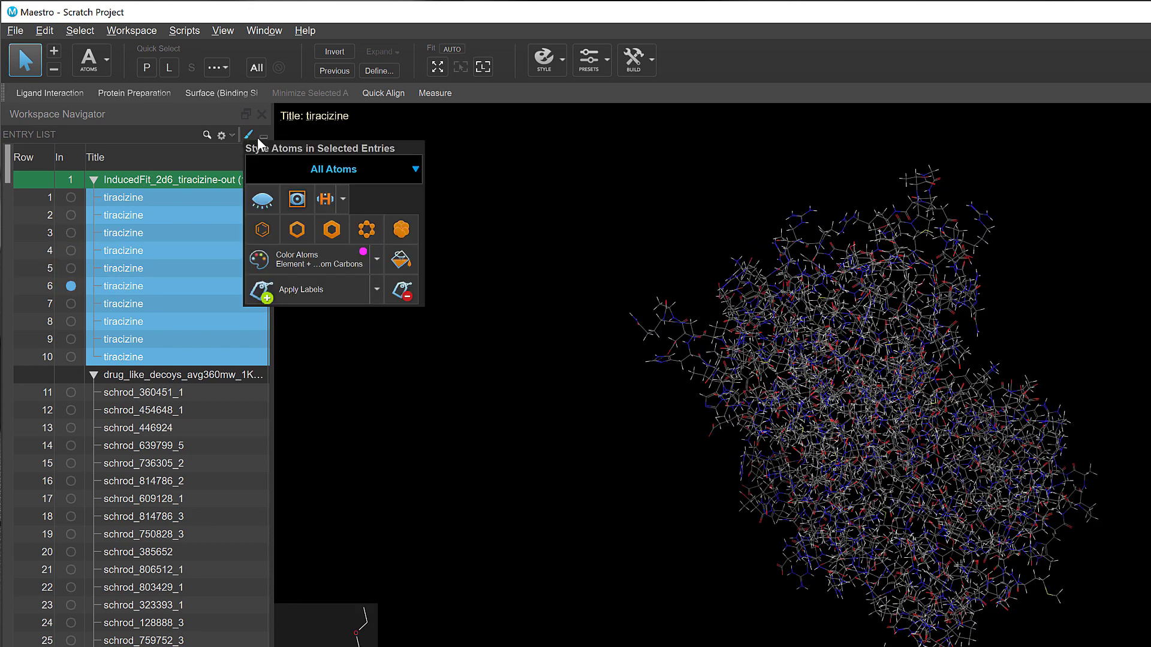
left_click(407, 174)
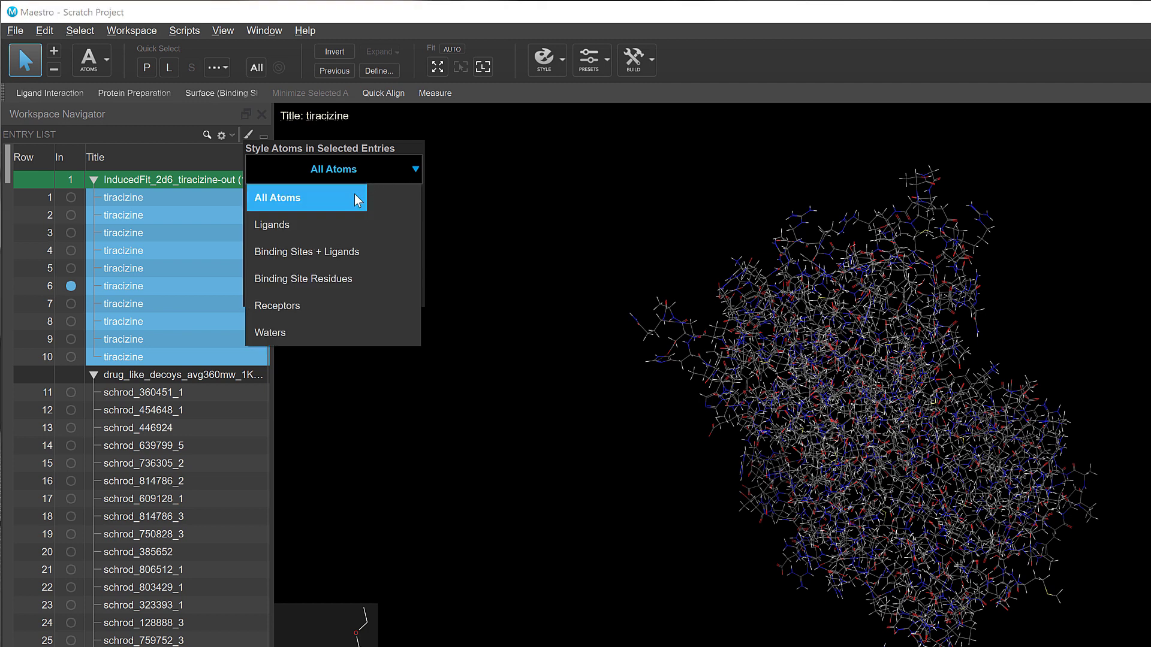
left_click(328, 253)
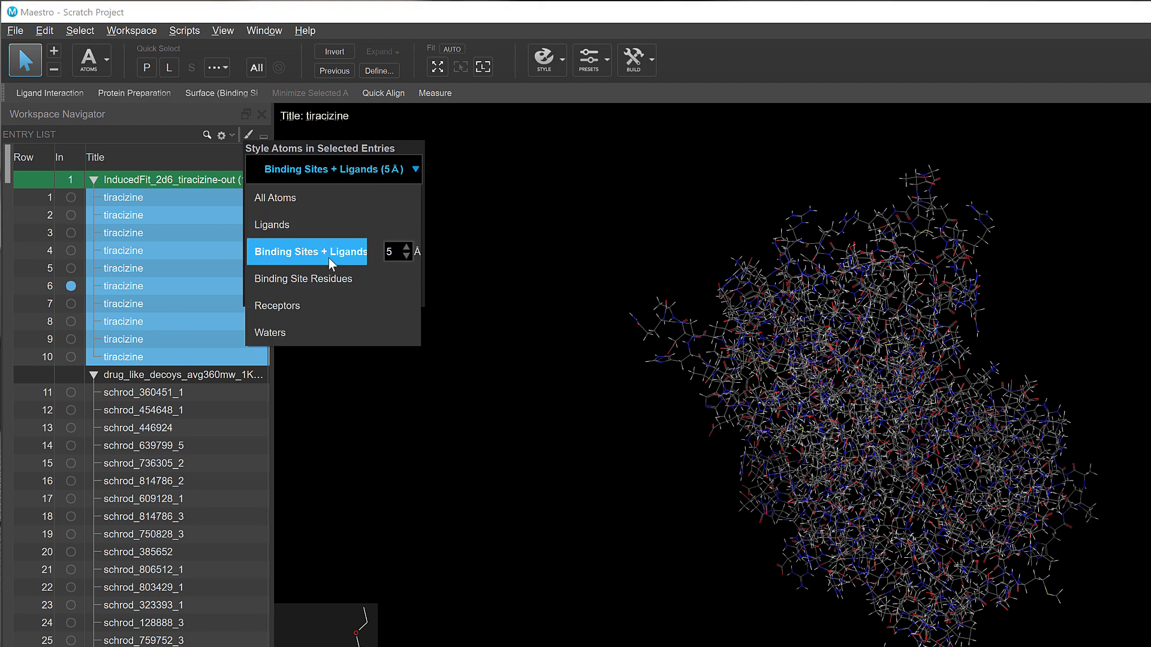
left_click(295, 174)
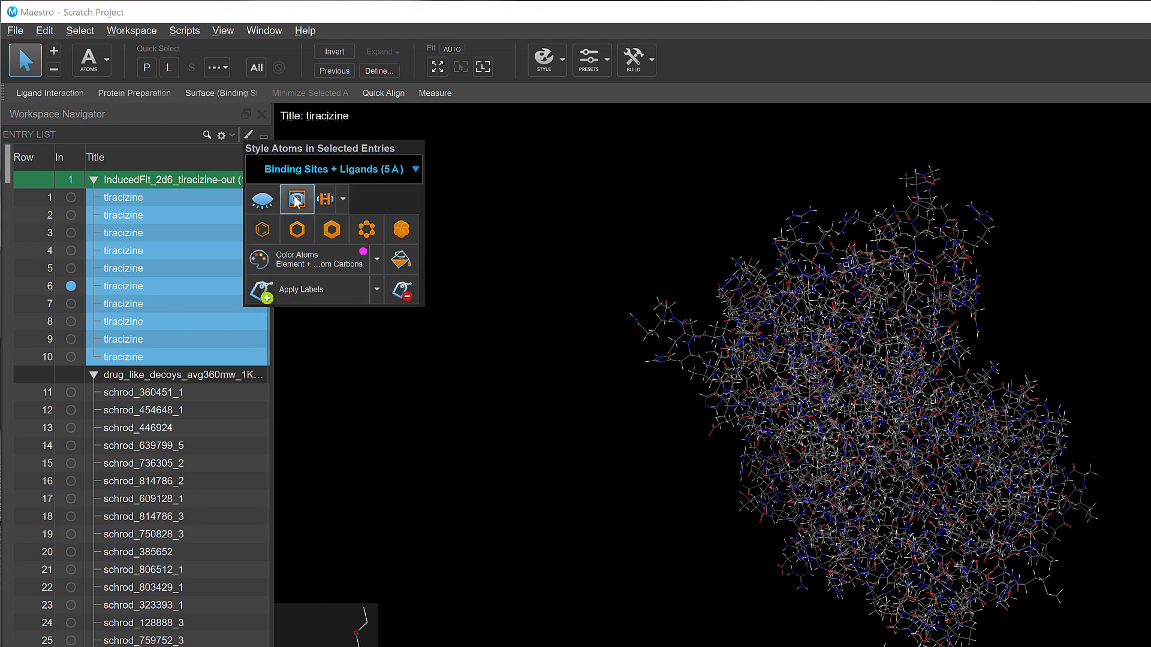
left_click(298, 199)
Step: Apply the thin tube representation to the receptors of the selected tiracizine poses
left_click(307, 173)
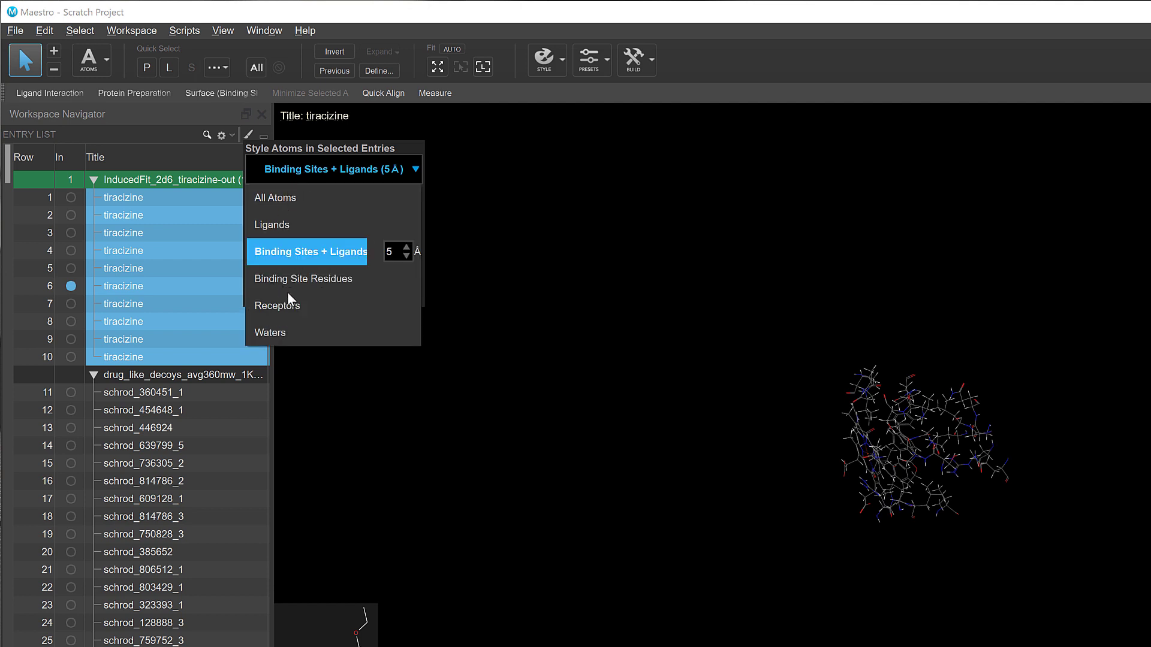
left_click(310, 306)
left_click(297, 230)
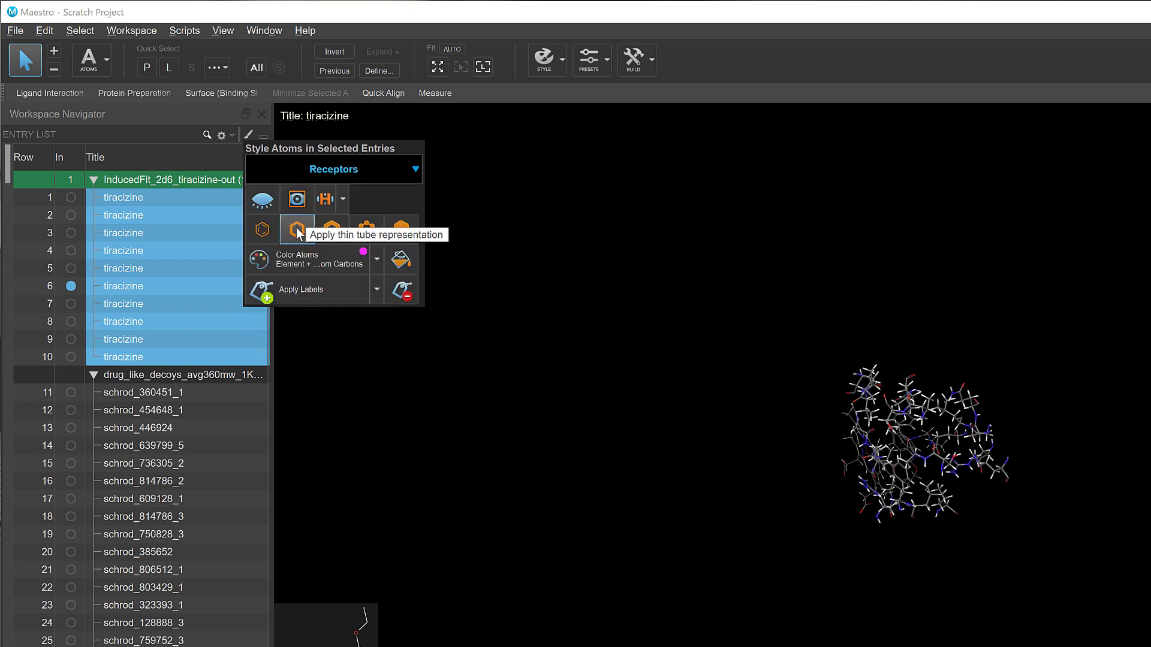
Step: Color the receptor atoms of the selected tiracizine poses by Element
left_click(306, 260)
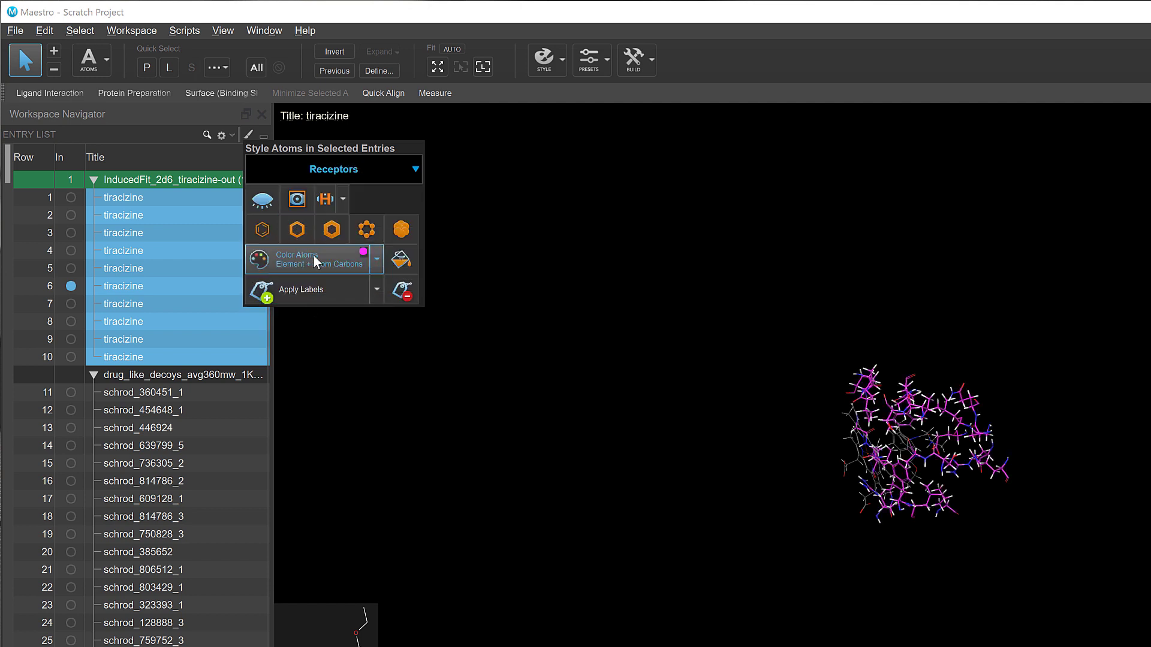
left_click(377, 261)
left_click(354, 323)
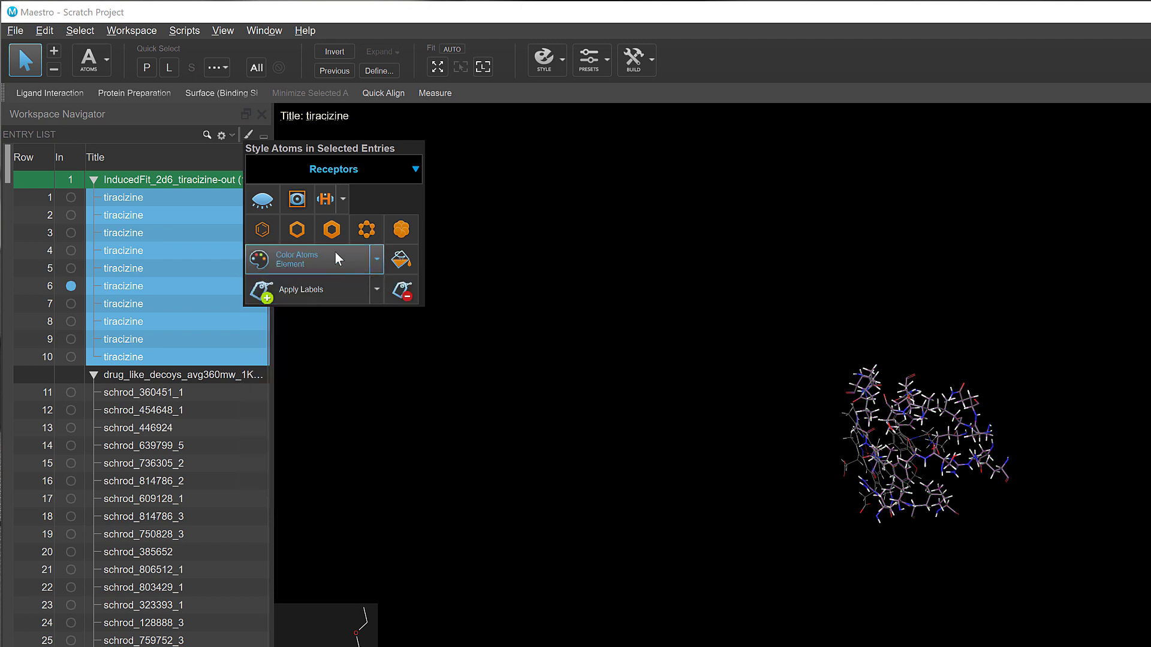
Step: Hide the nonpolar hydrogens of the receptors and label the receptors with Residue Information
left_click(327, 201)
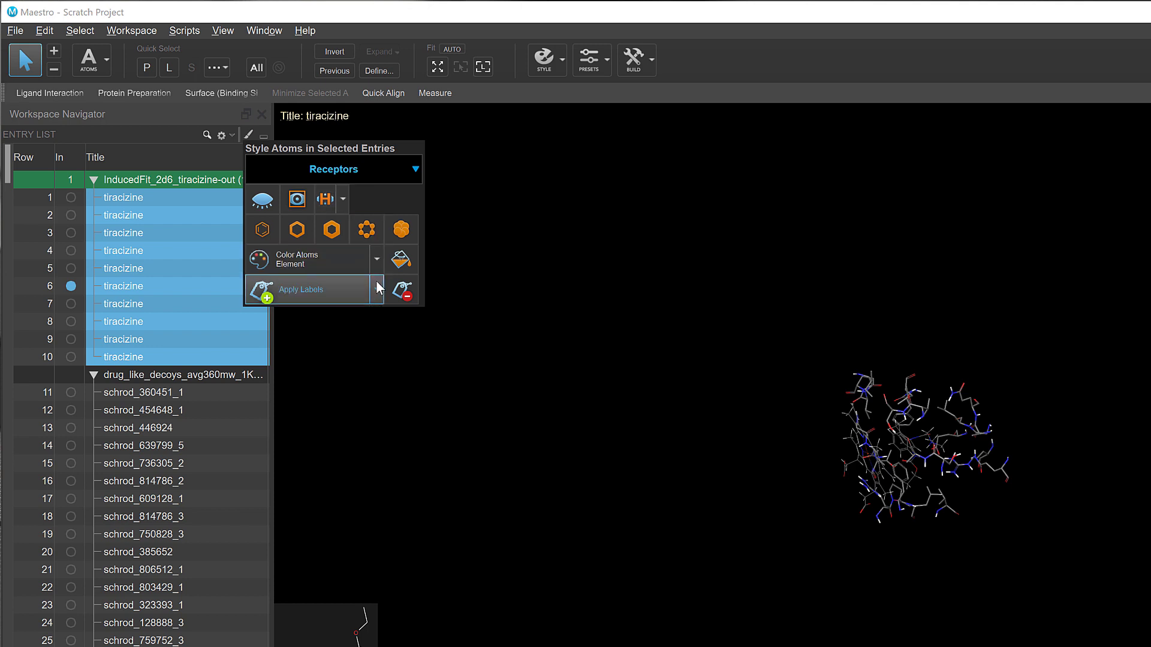
left_click(339, 295)
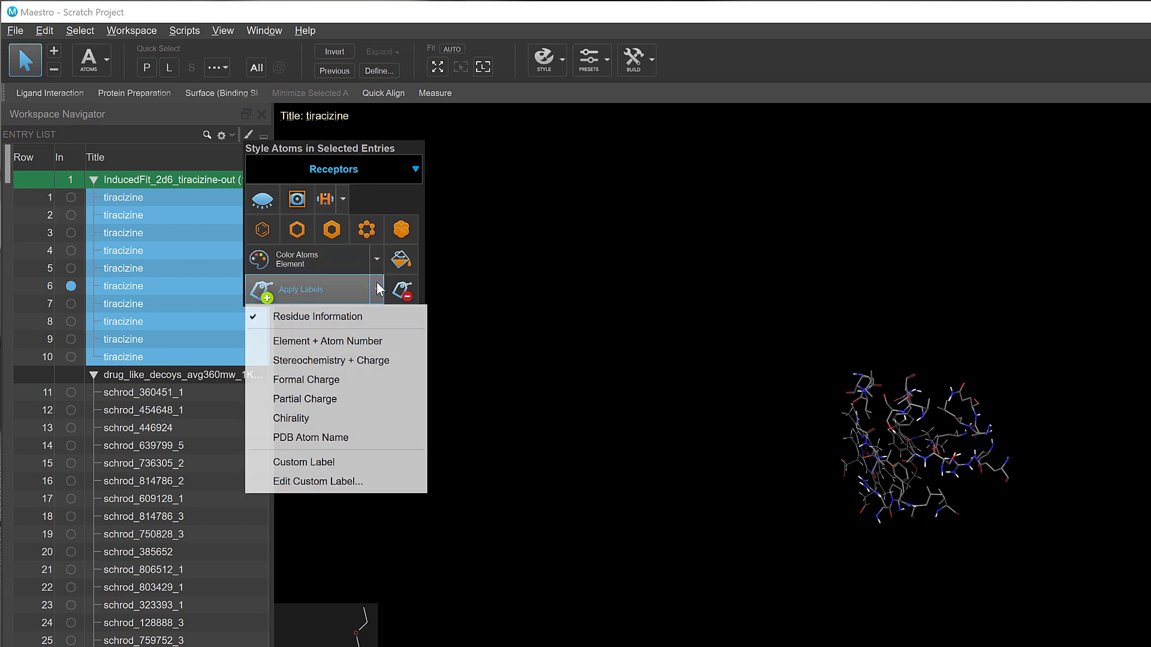
left_click(333, 317)
Step: Apply the ball-and-stick representation to the ligands of the selected poses and color them by Element + Custom Carbons
left_click(402, 180)
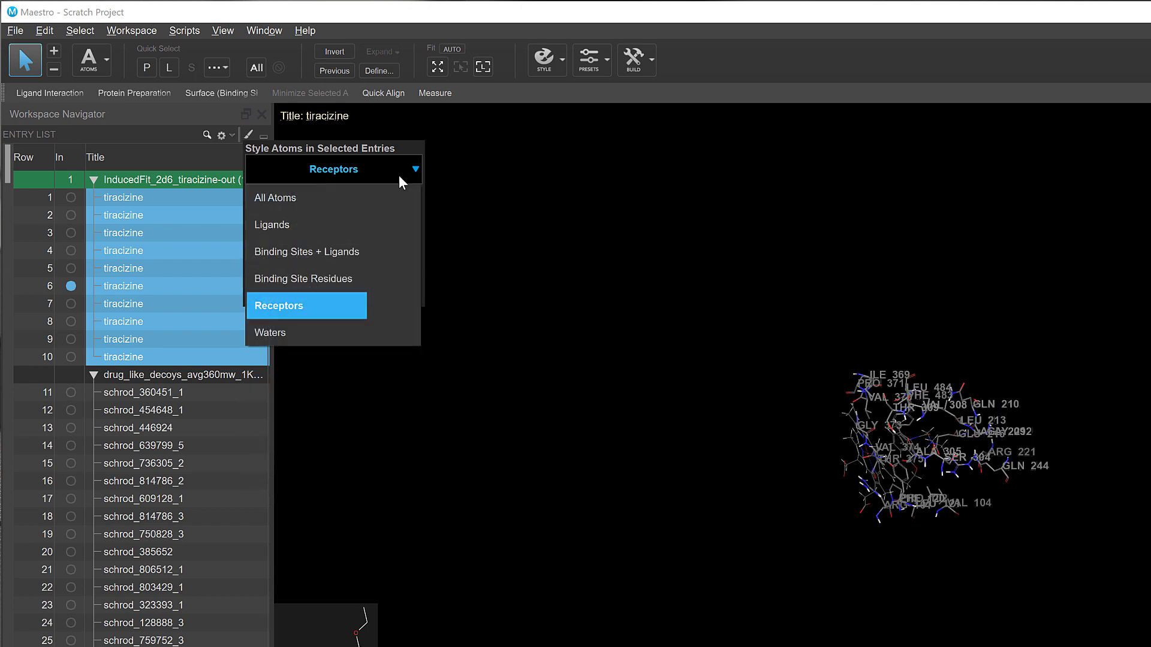
left_click(298, 216)
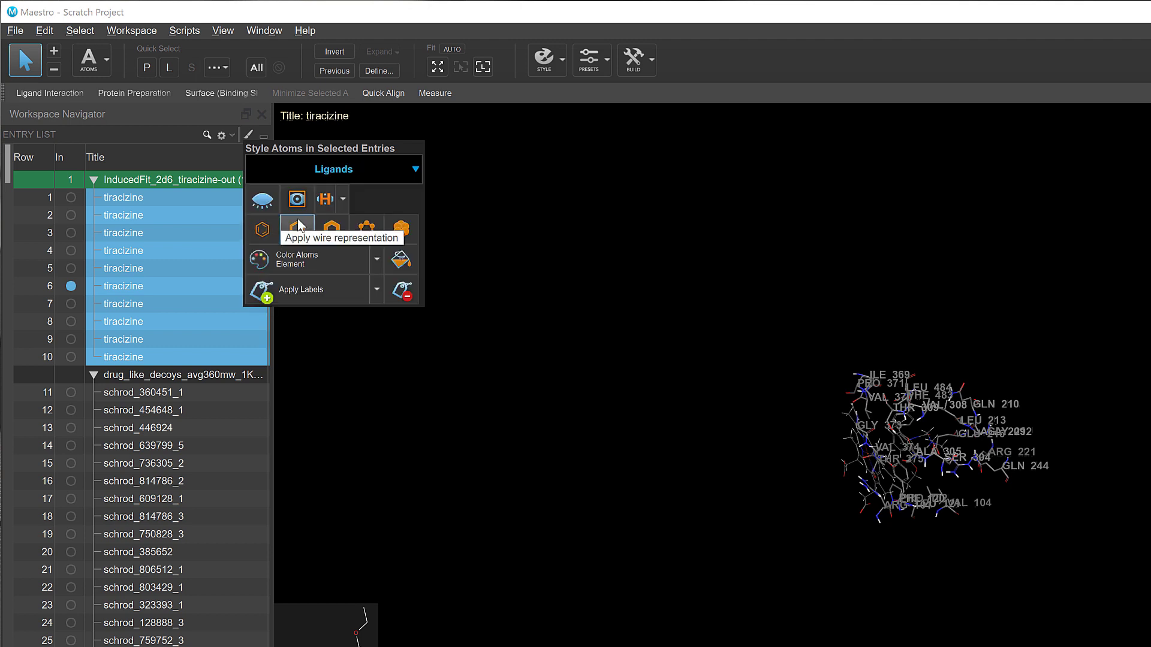
left_click(367, 231)
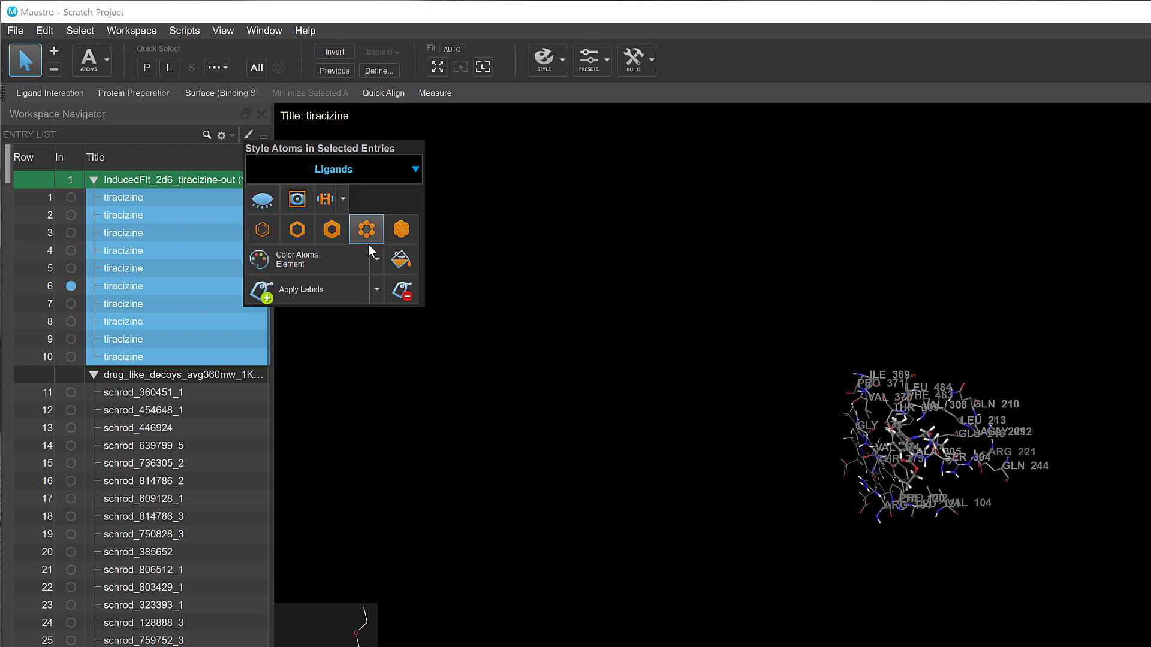
left_click(377, 258)
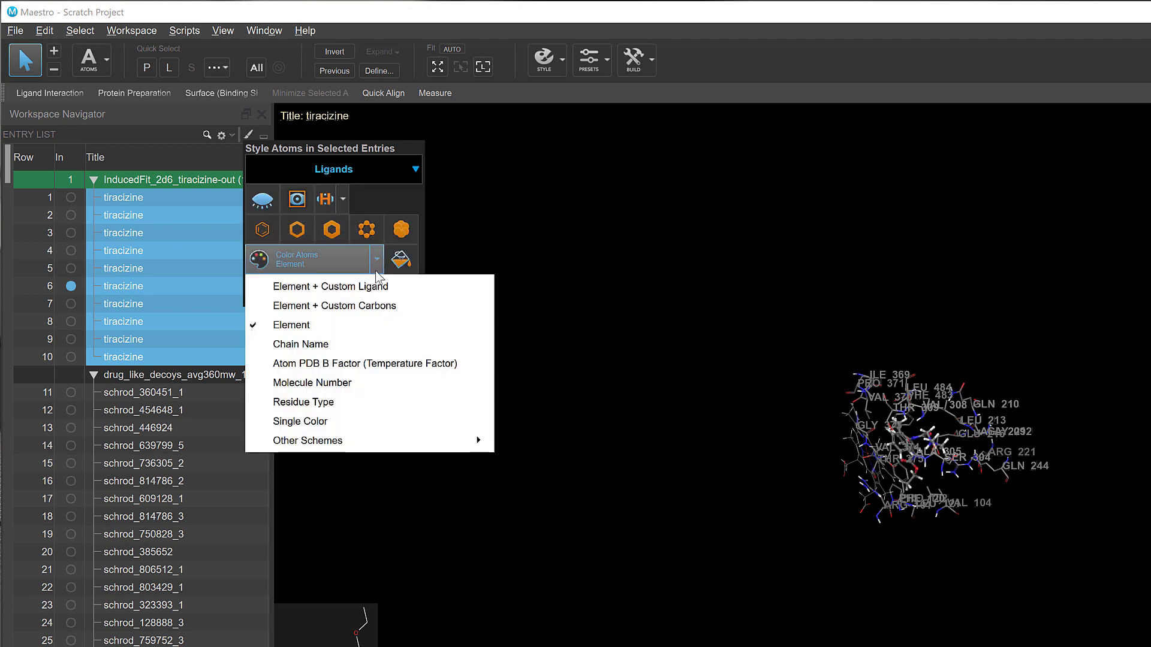
left_click(388, 307)
Step: Fit the view to the ligand and include the tiracizine poses one at a time from row 1 to row 7
left_click(483, 67)
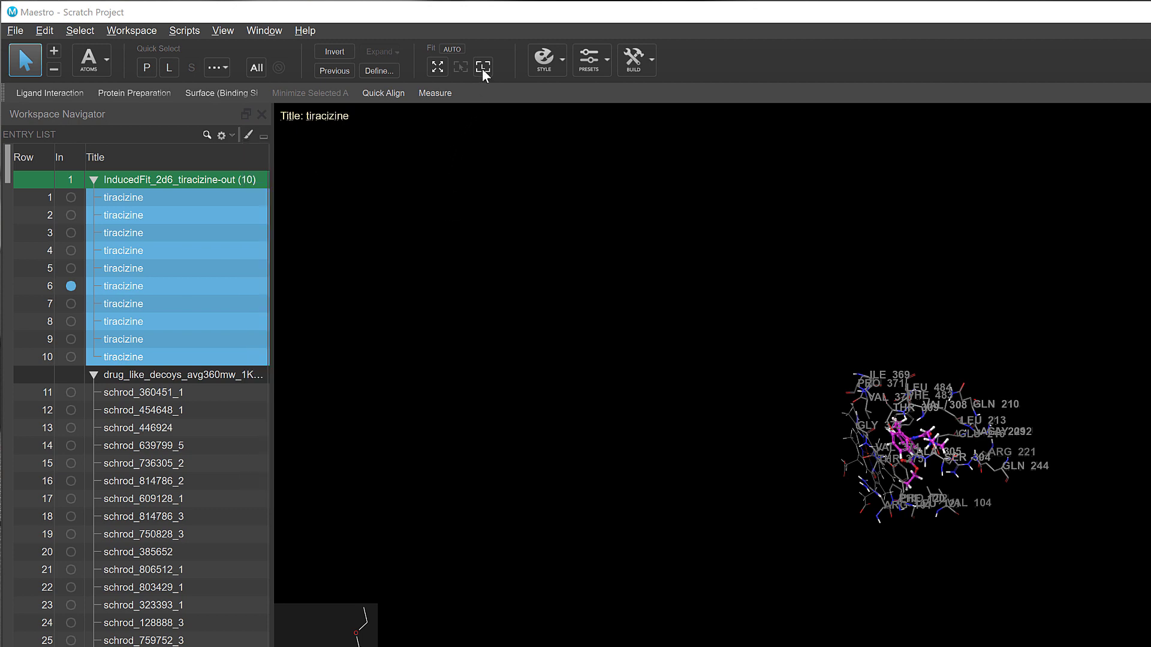
left_click_drag(72, 205, 72, 304)
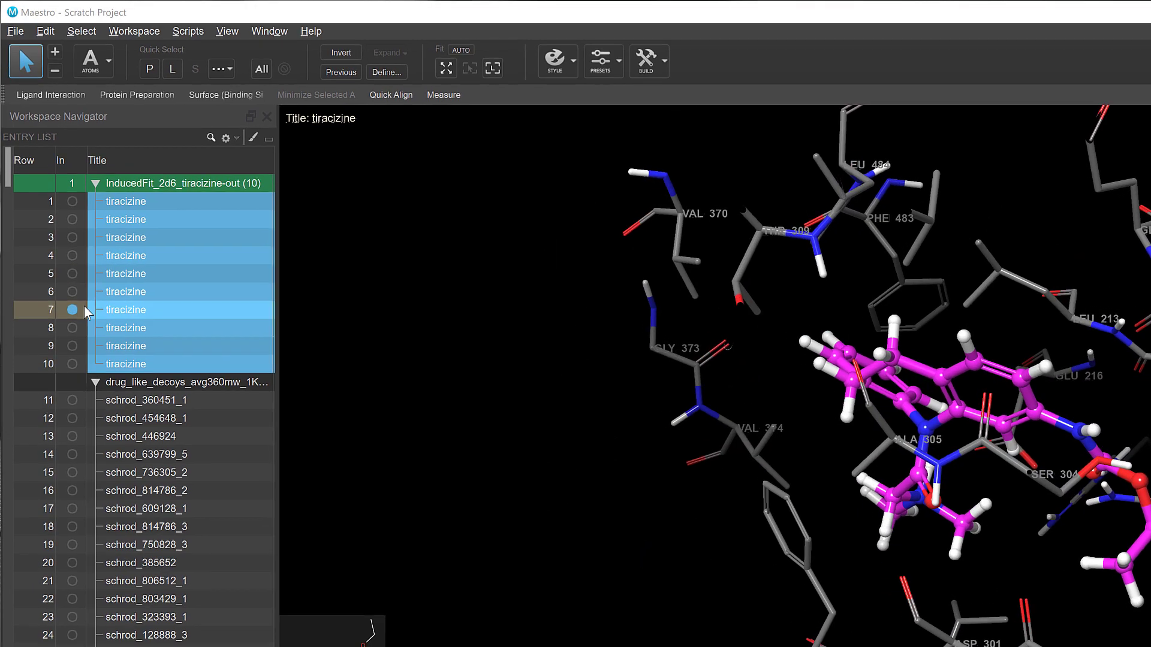
left_click(386, 211)
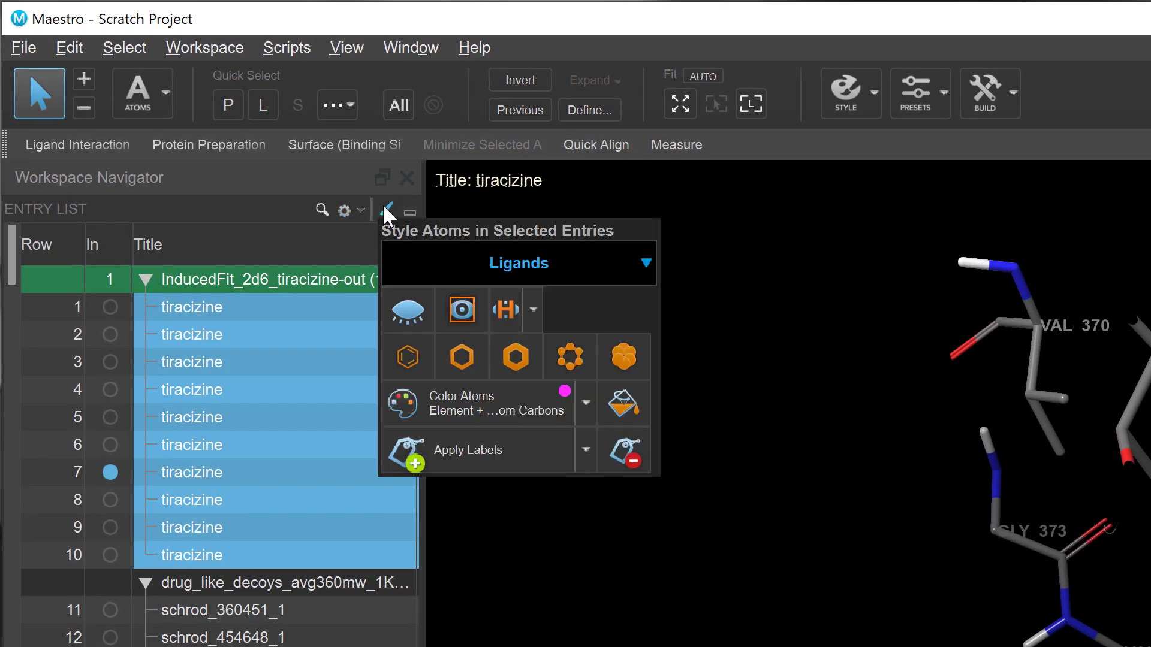
right_click(320, 451)
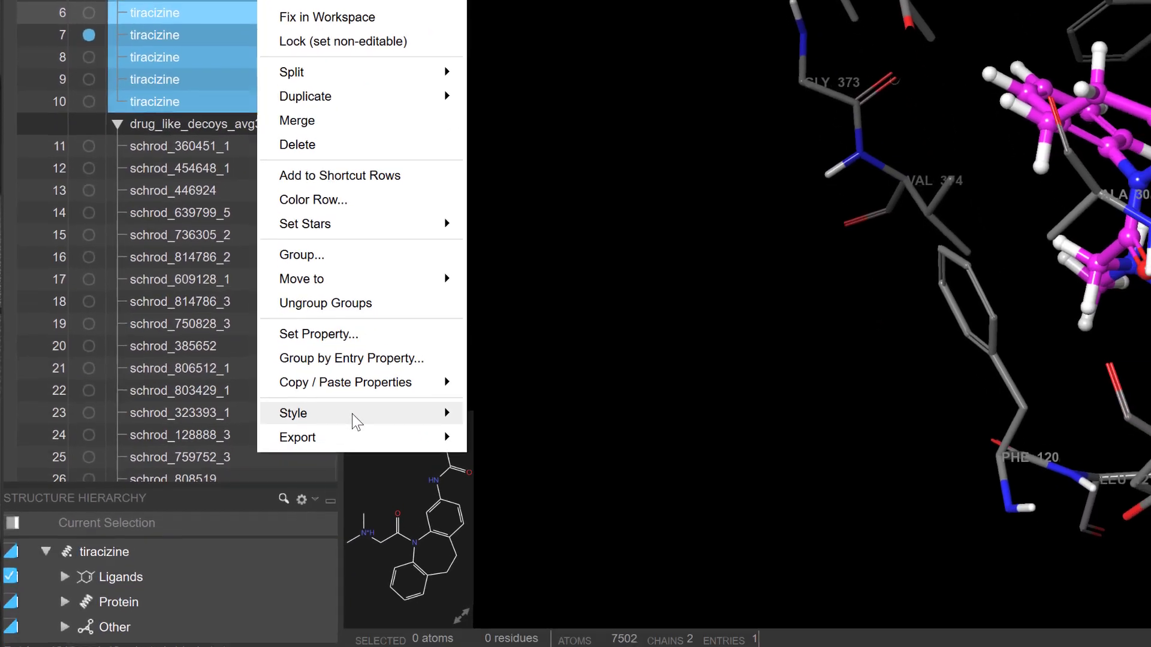
mouse_move(353, 386)
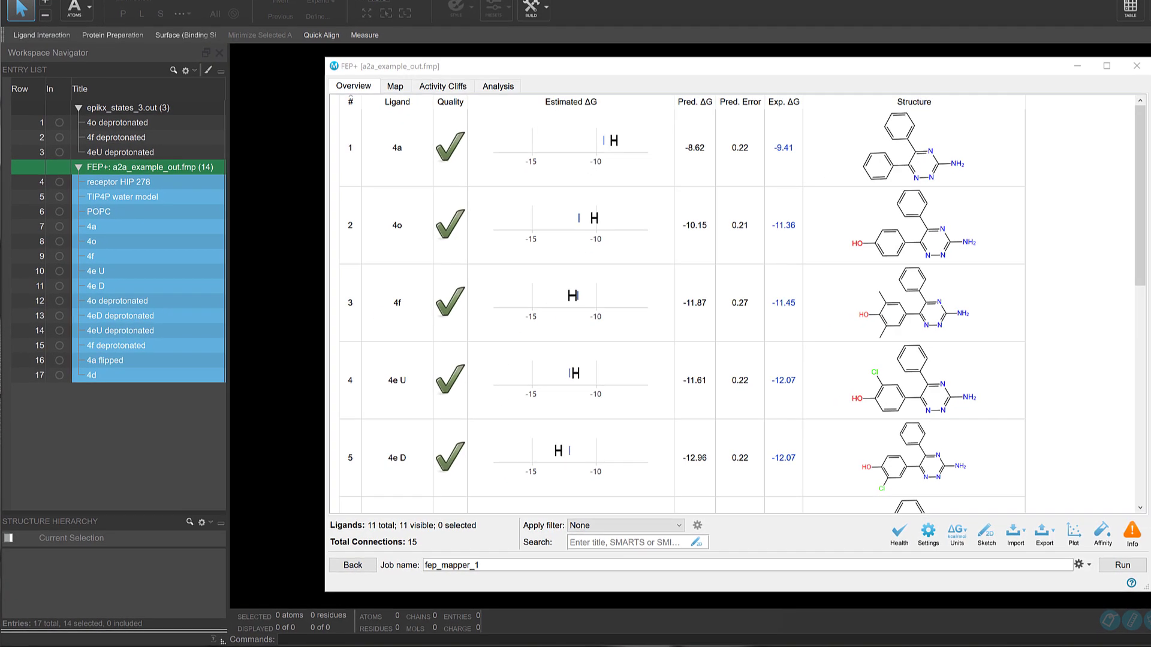
Step: Show the Groups (Beta) table of the FEP+ map and highlight each of its four ligand groups in turn
left_click(395, 87)
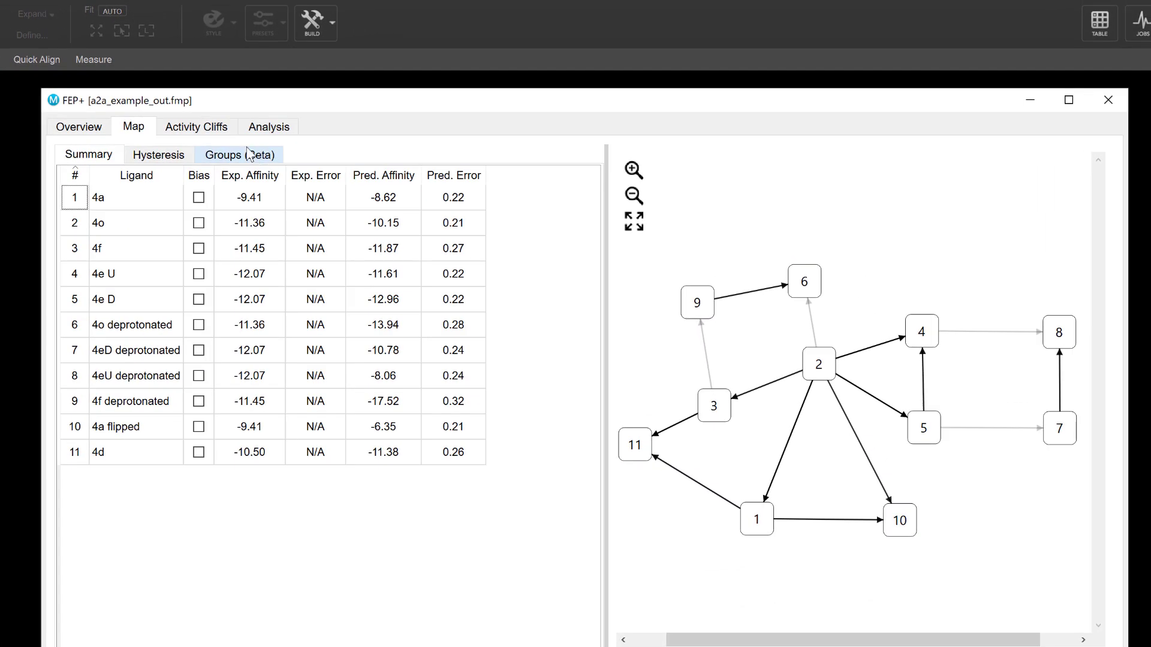
left_click(245, 157)
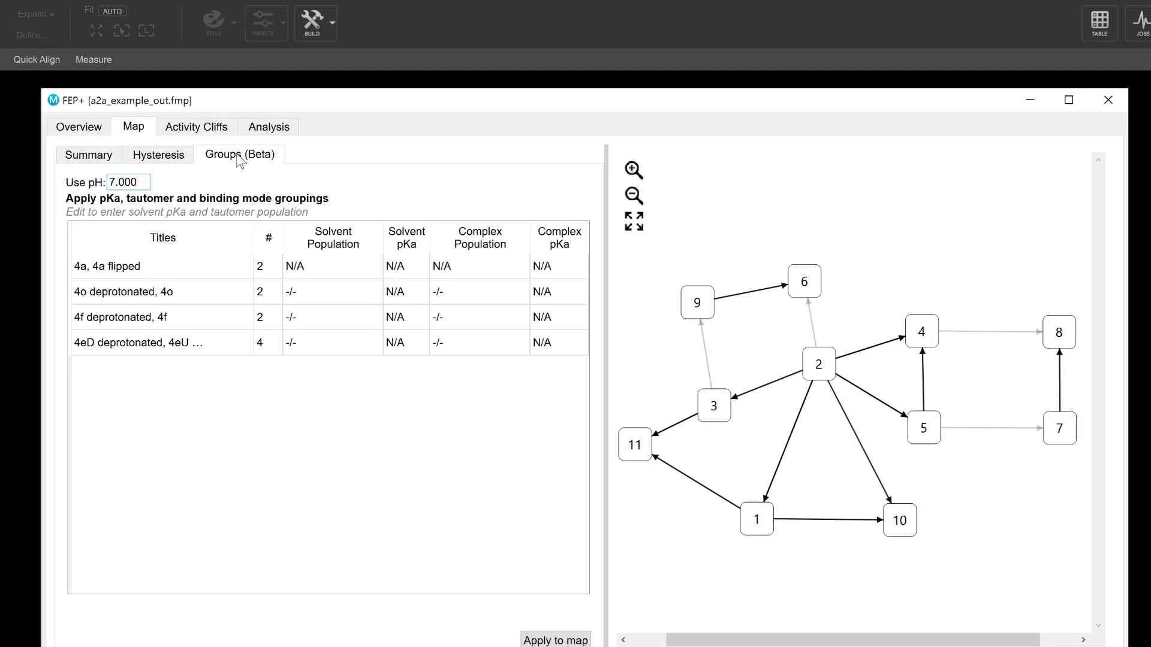
left_click(196, 267)
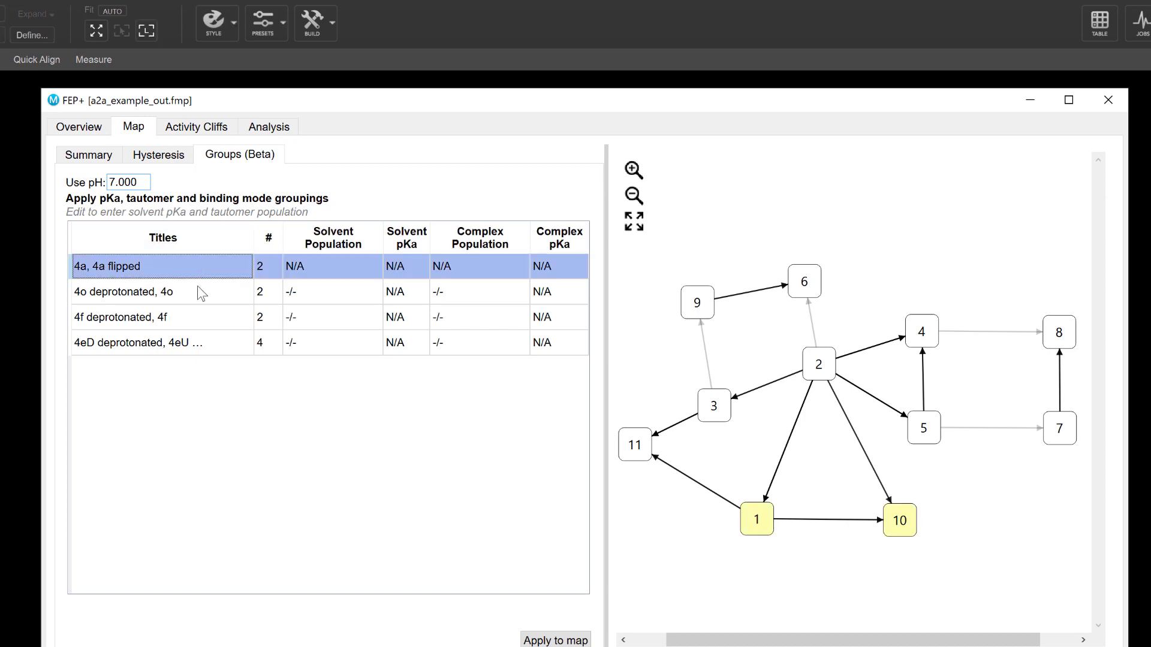
left_click(199, 288)
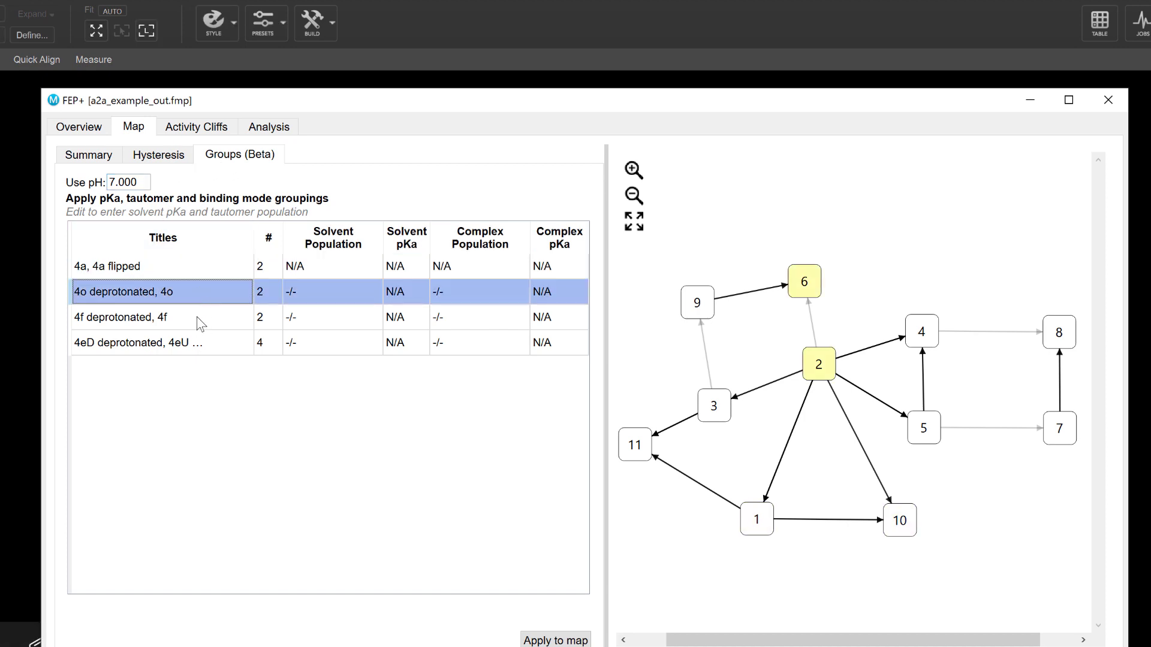
left_click(198, 318)
left_click(205, 345)
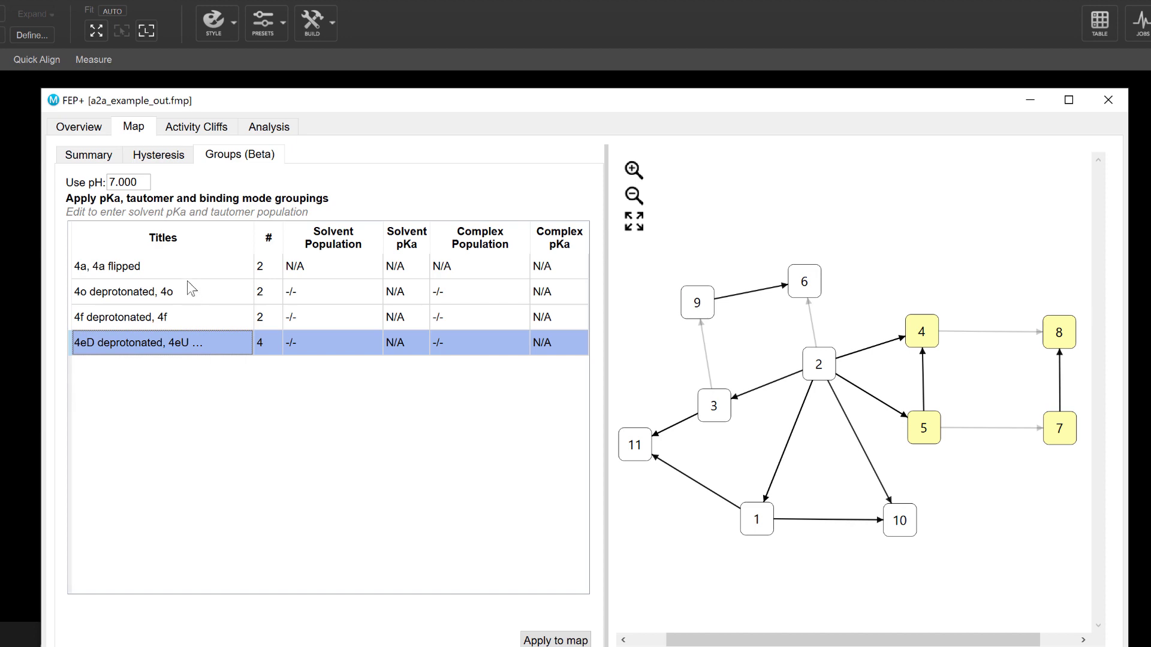
Step: Include the 4a, 4a flipped group in the workspace and tile its two ligands side by side for comparison
left_click(190, 271)
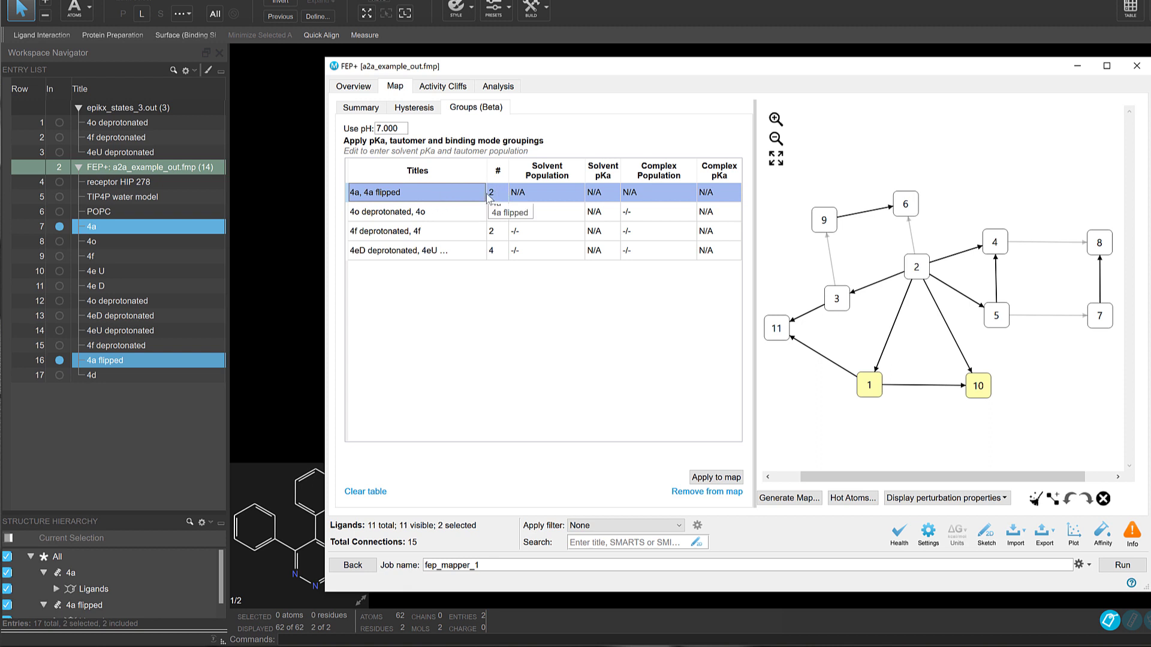
left_click(309, 222)
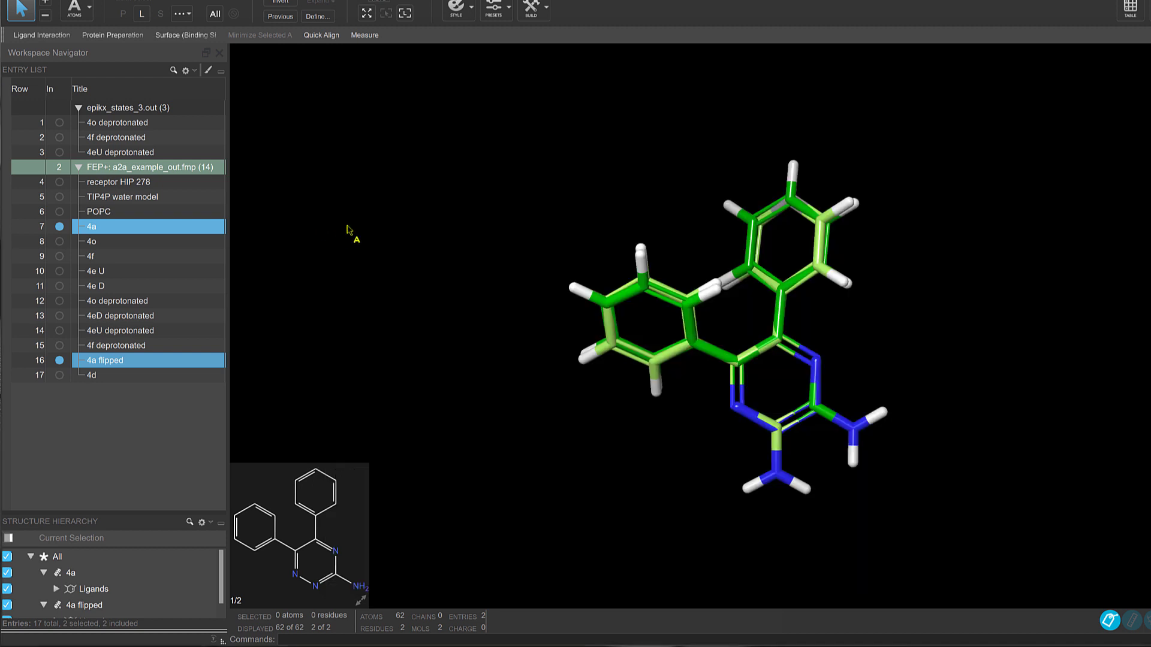
key("ctrl+l")
middle_click_drag(701, 318, 646, 314)
key("alt+Tab")
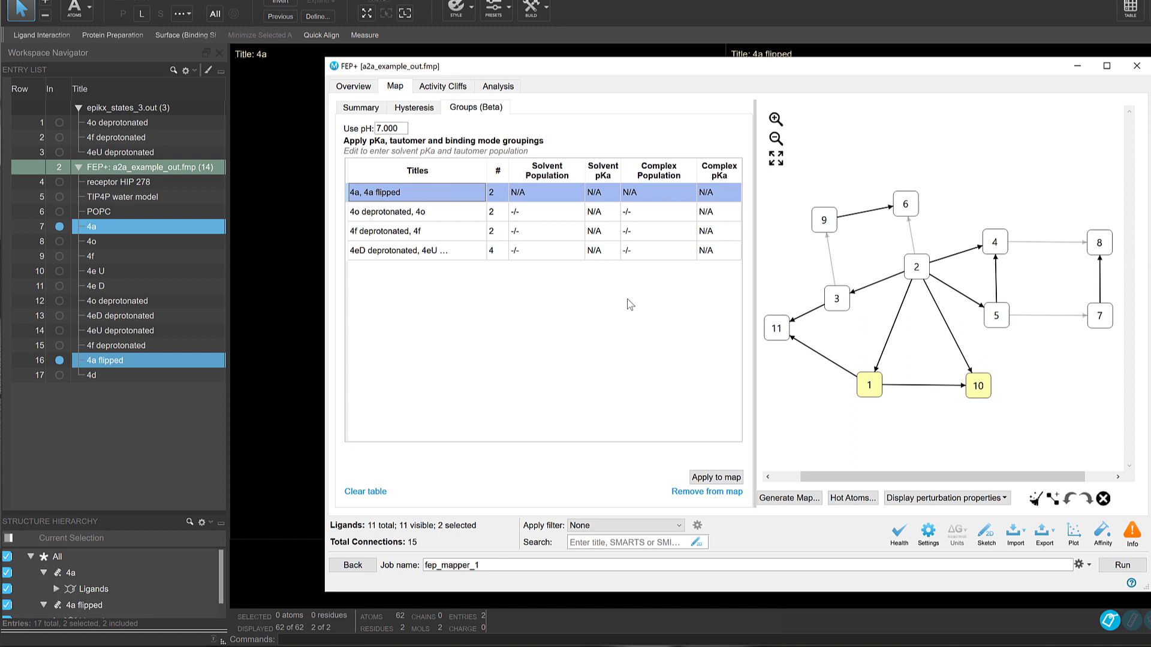
Step: Compare the tiled structures of the 4o deprotonated, 4o group in the workspace, and return to the FEP+ groups
left_click(454, 211)
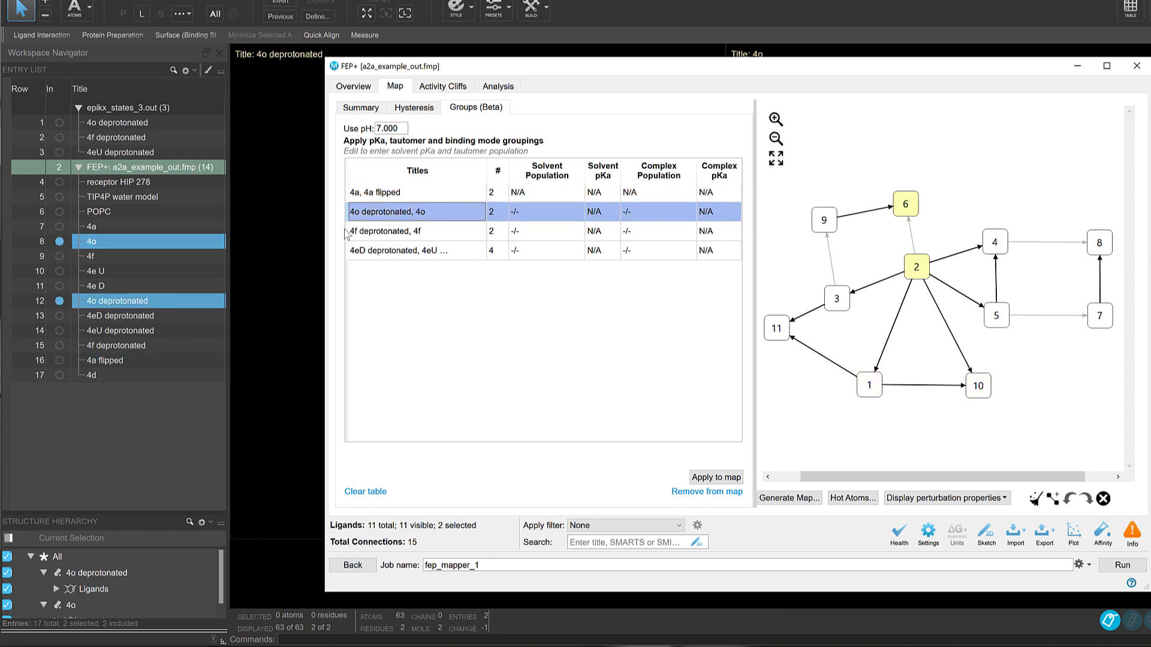
left_click(302, 245)
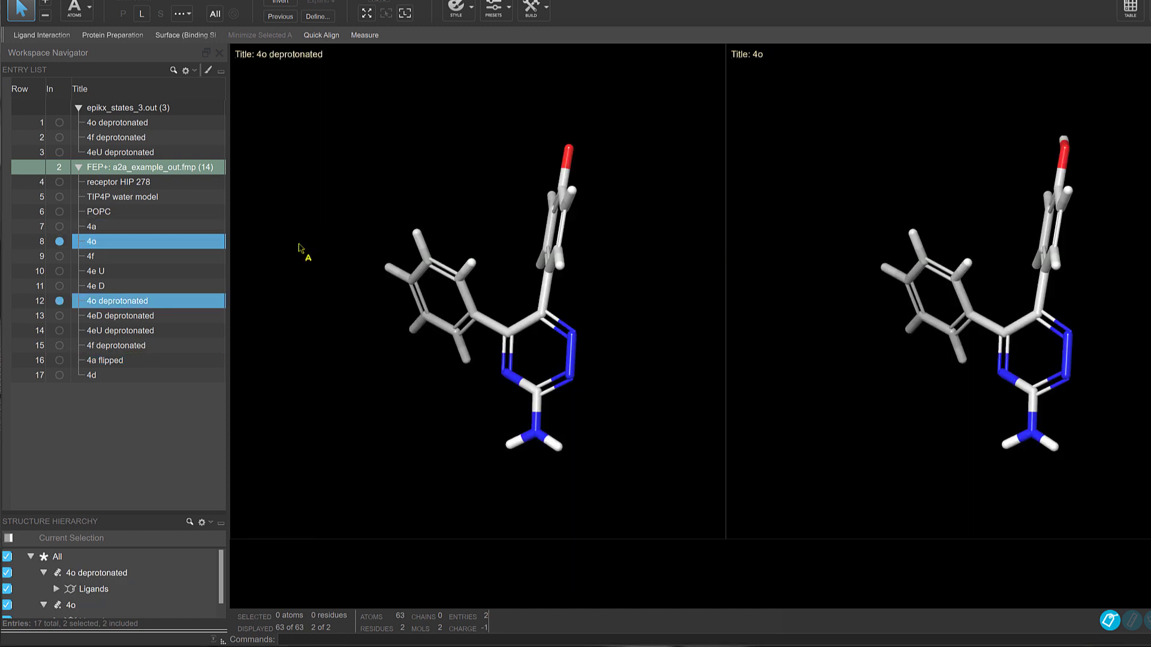
middle_click_drag(572, 342, 721, 280)
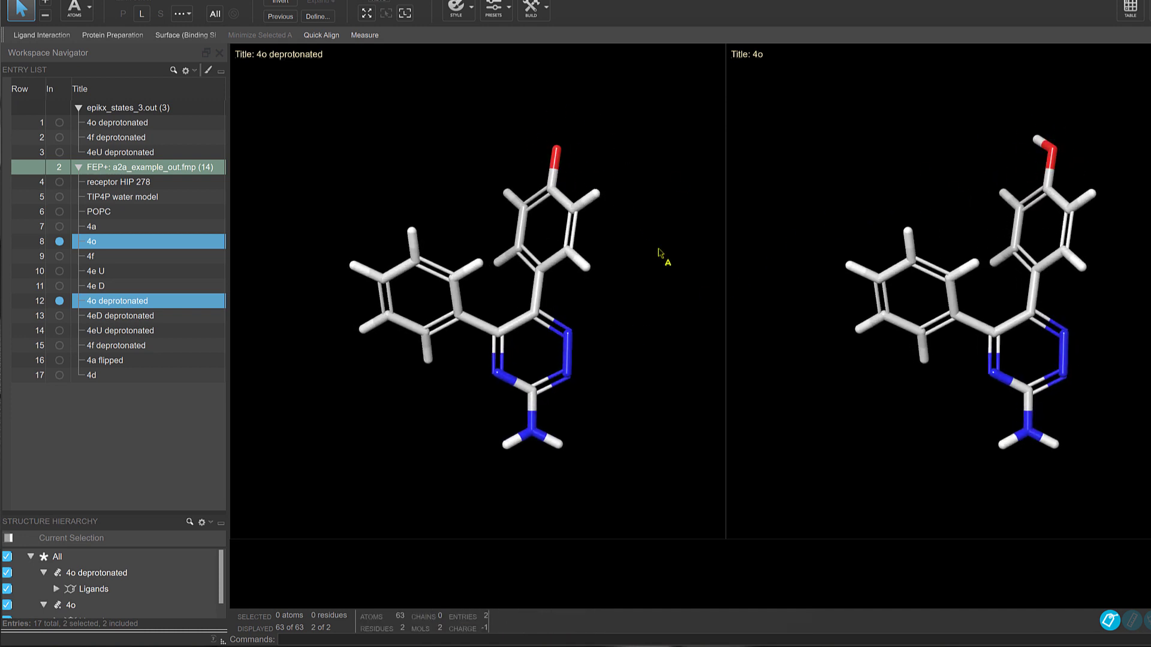
key("alt+Tab")
Step: Select the 4f deprotonated, 4f group, and the 4eD deprotonated, 4eU group, and examine the latter's four tiled structures
left_click(456, 236)
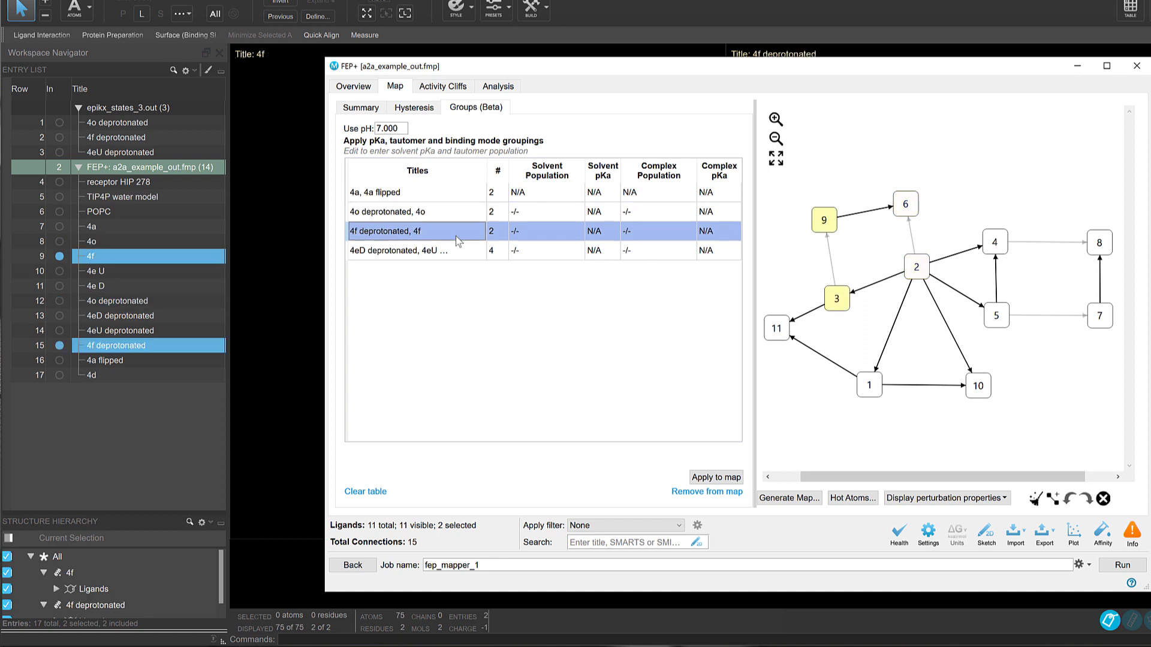
left_click(462, 250)
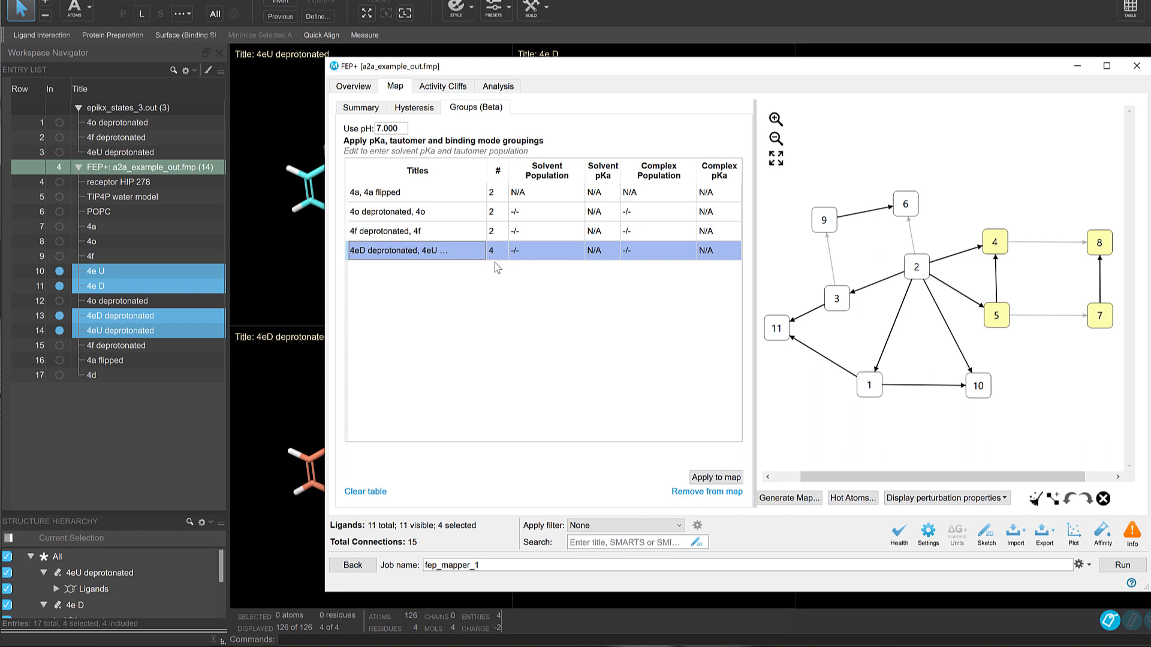
key("alt+Tab")
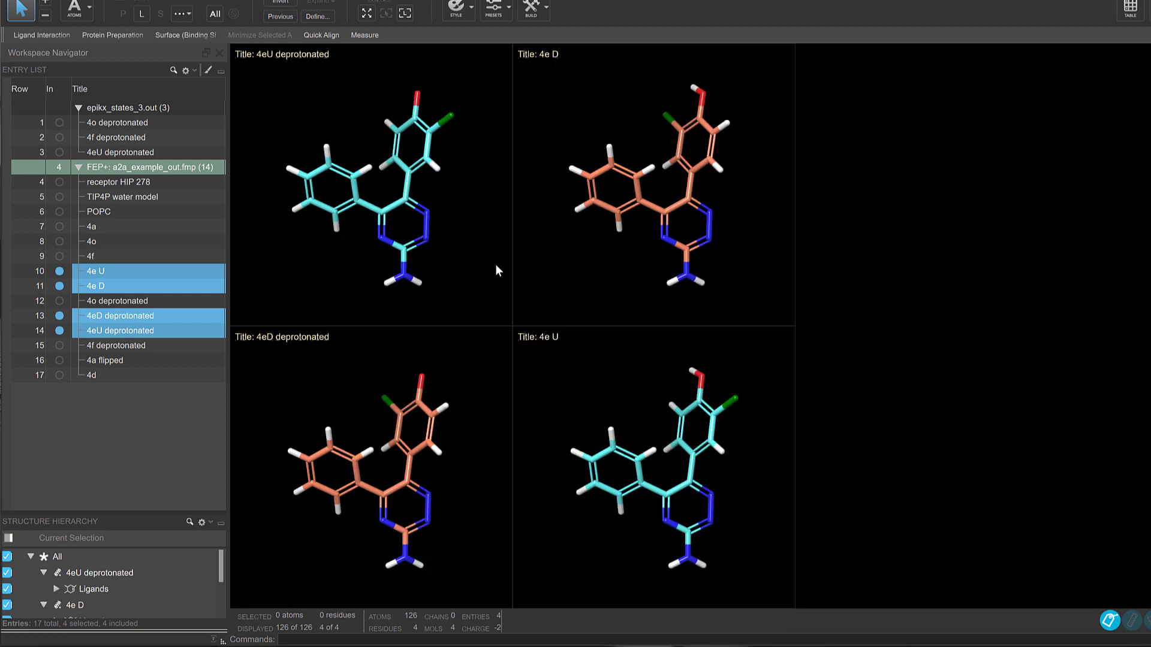
key("alt+Tab")
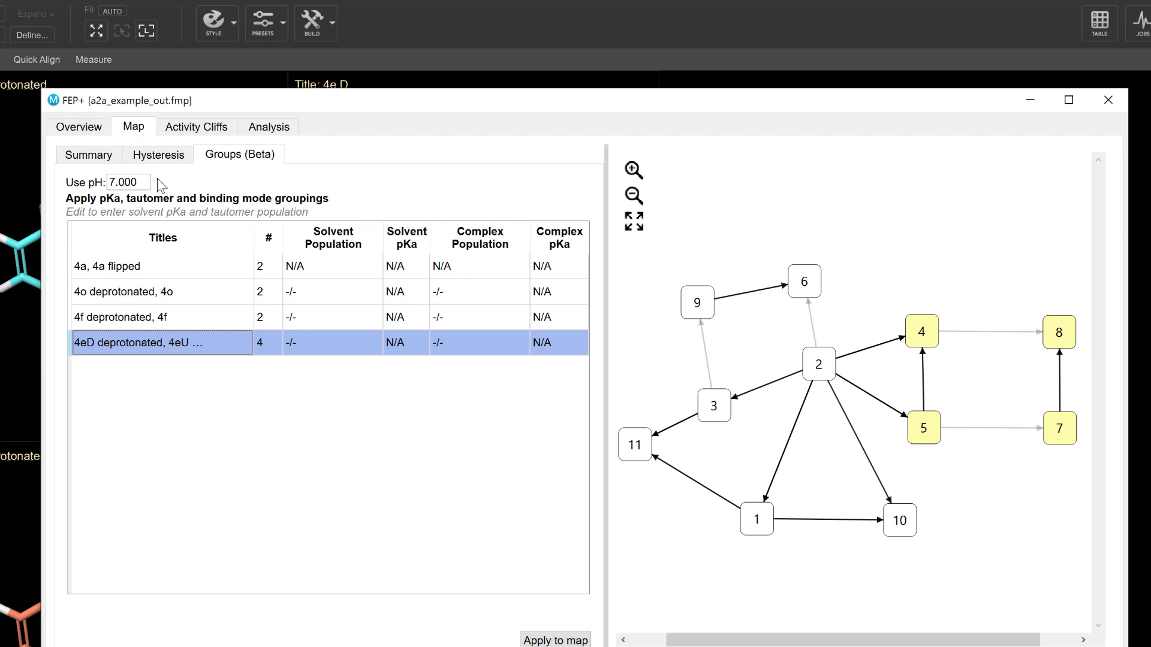
Step: Switch the 4o deprotonated, 4o group to Solvent pKa input and check the pKa labels on the epikx_states_3.out entries
double_click(230, 293)
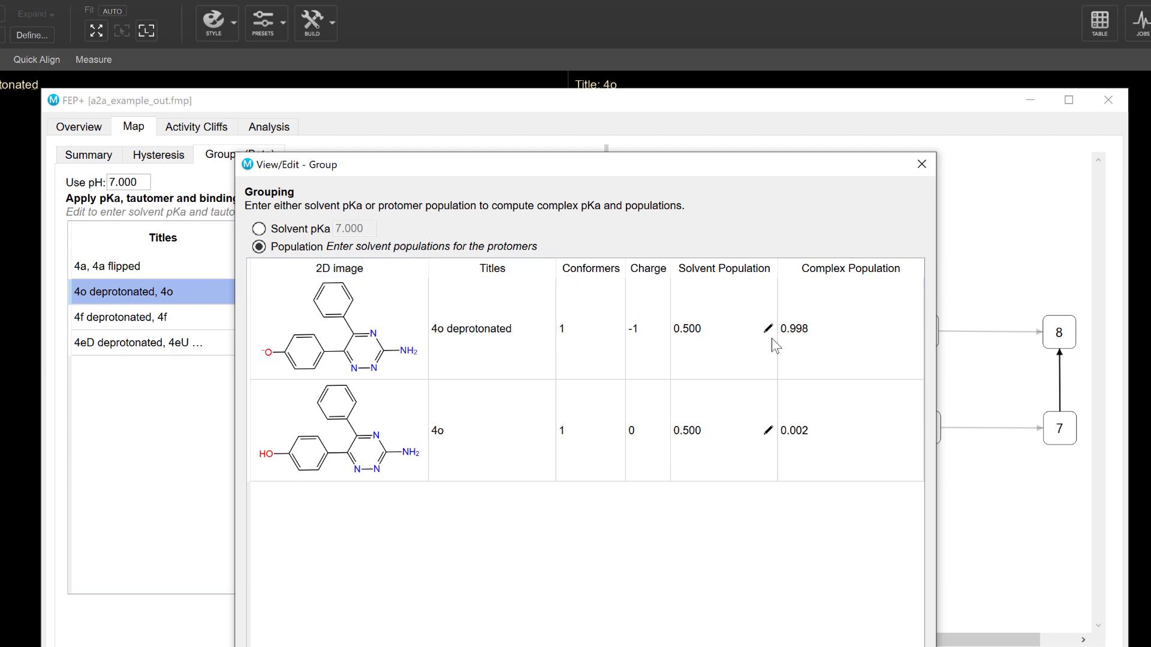
left_click(277, 234)
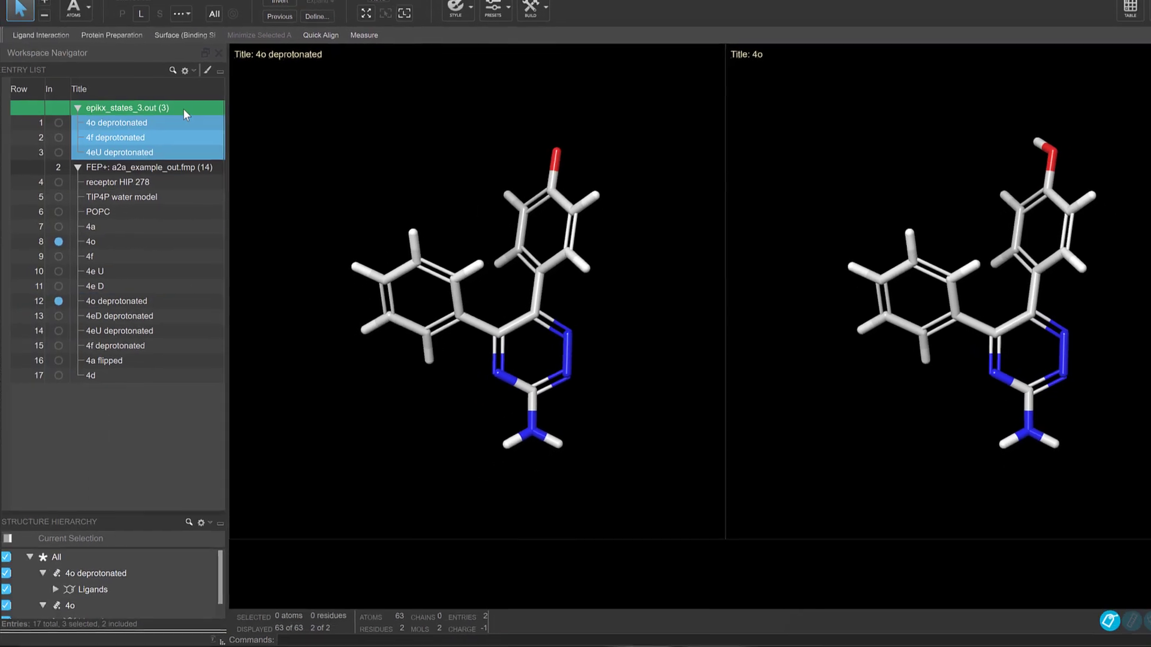
left_click(60, 122)
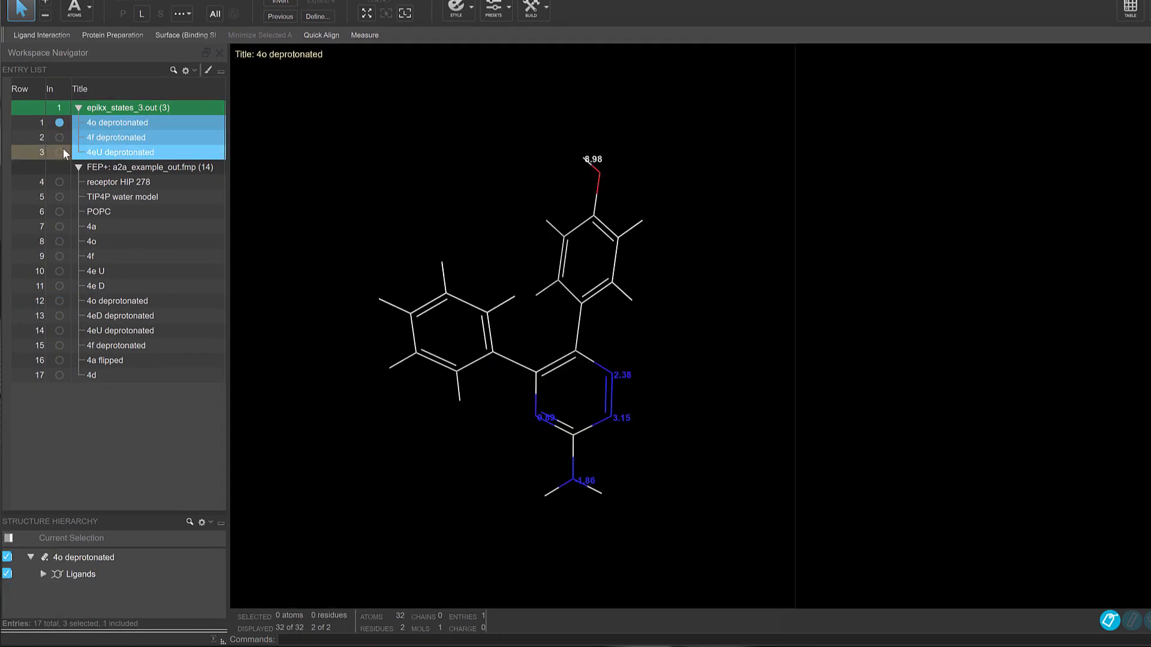
left_click(62, 150, "shift")
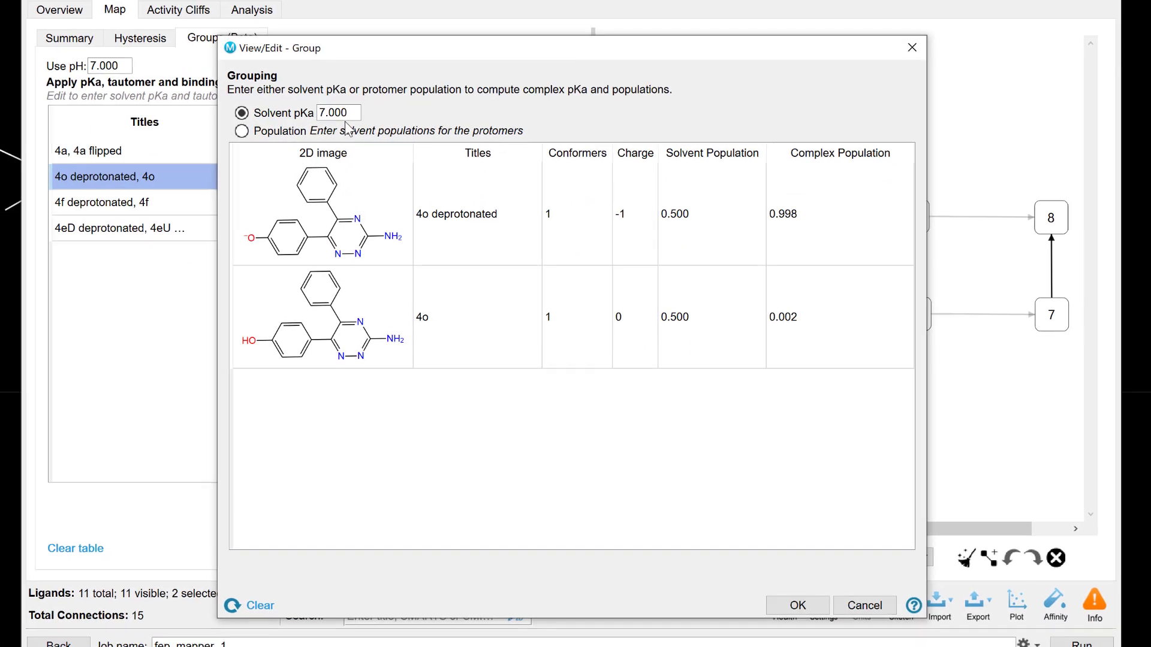
Step: Set the solvent pKa of the 4o deprotonated, 4o group to 9.000 and accept the grouping
double_click(345, 112)
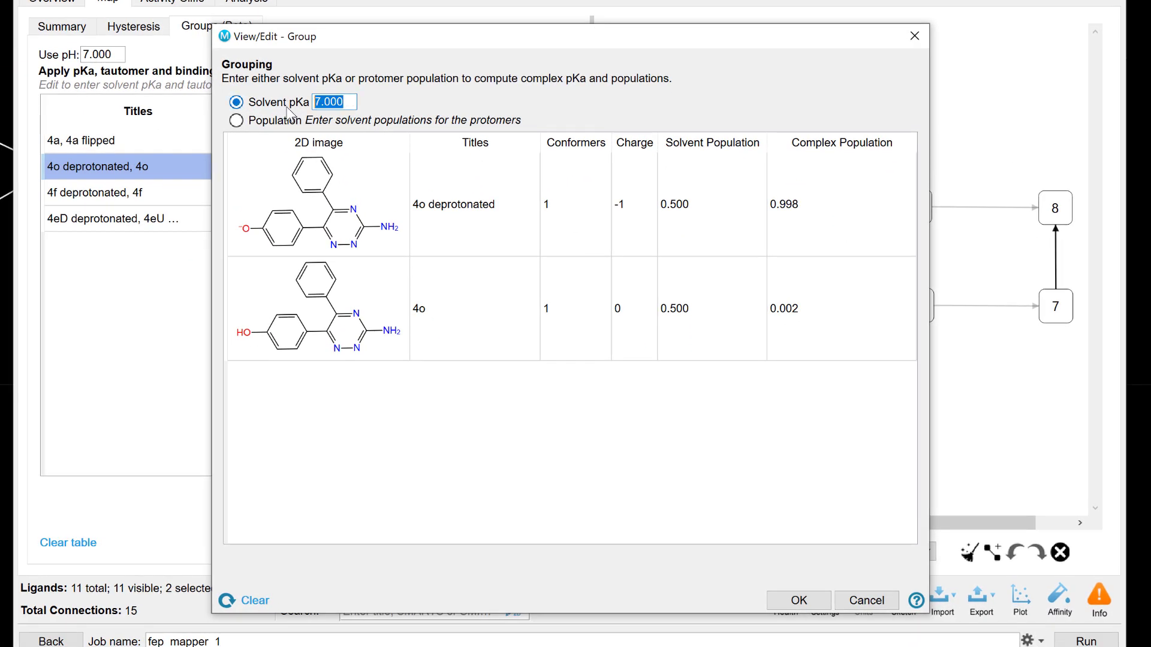
type("9")
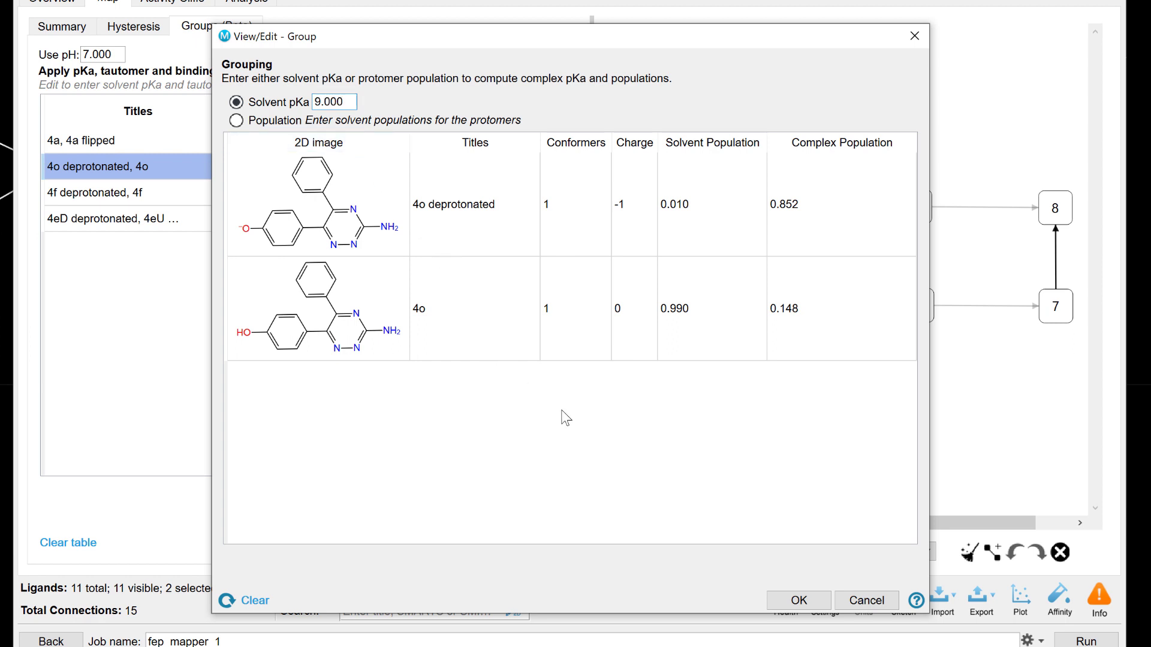
left_click(799, 599)
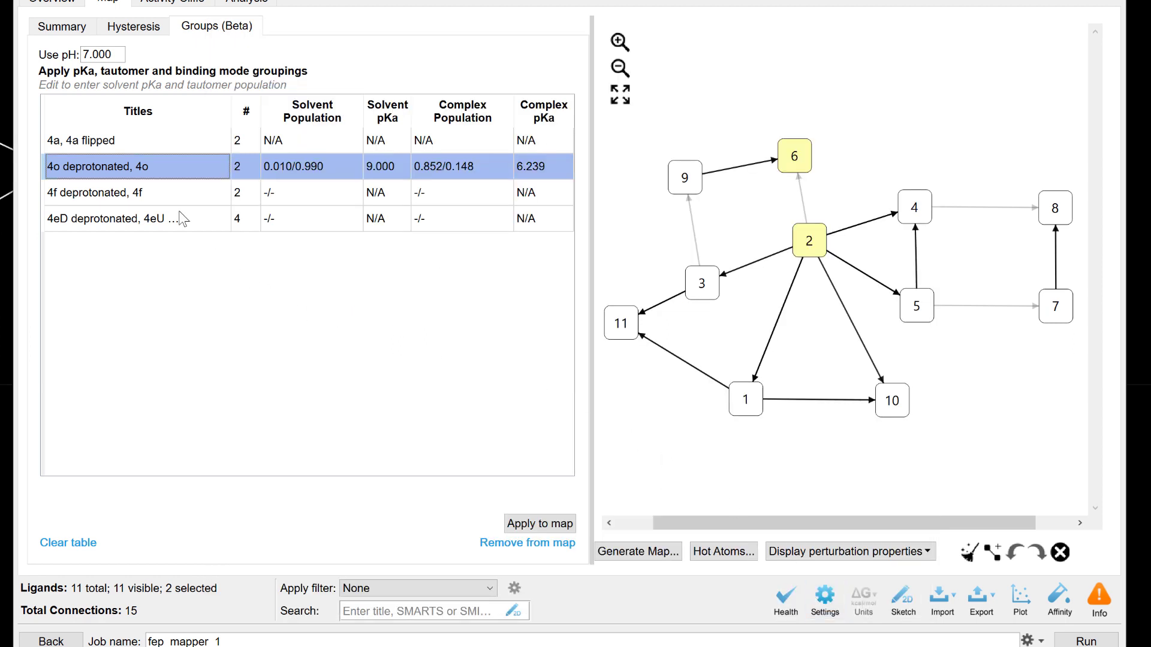
Step: Set the solvent pKa of the 4f deprotonated, 4f group to 9.15 and accept the grouping
double_click(175, 193)
left_click(236, 102)
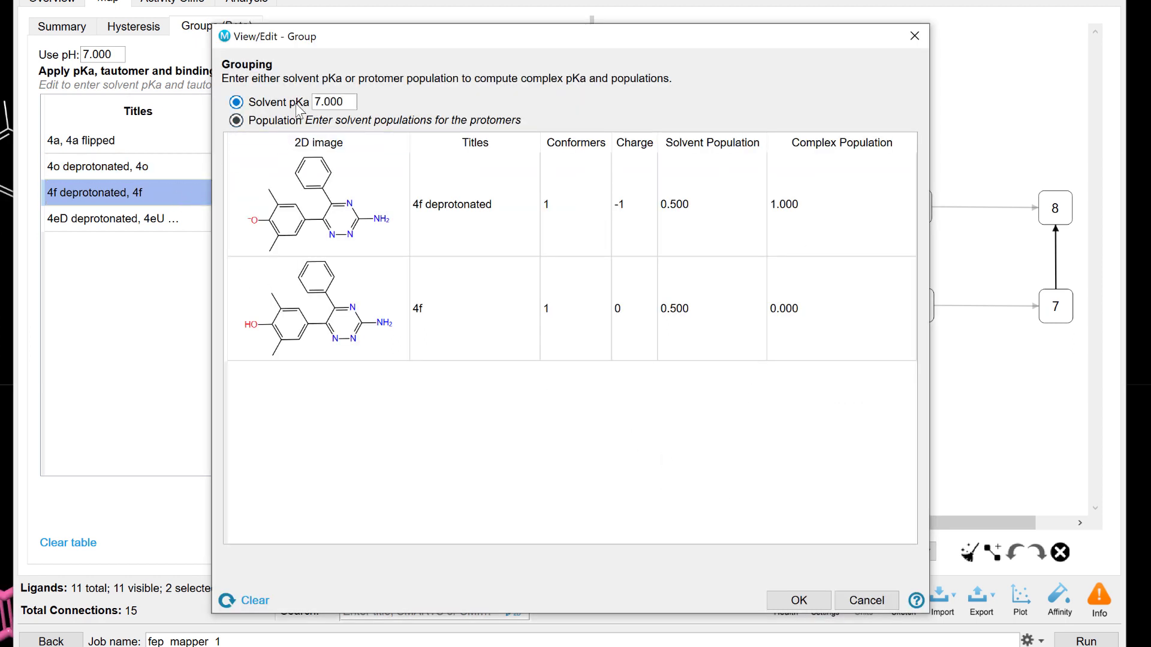
type("9")
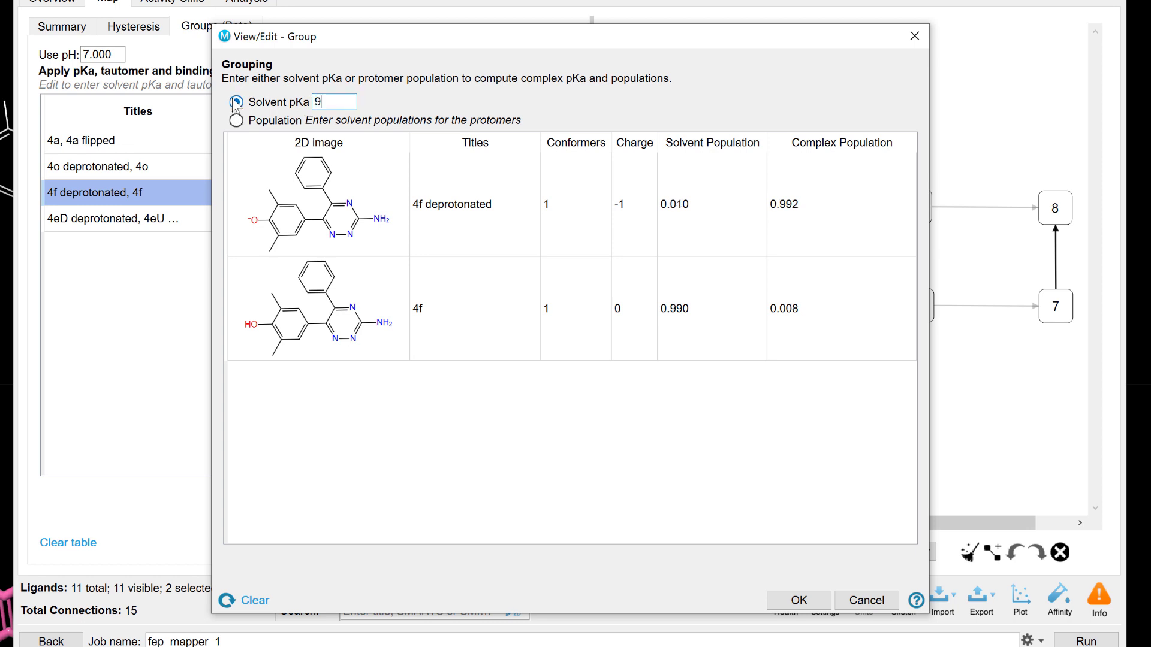
type(".15")
left_click(798, 600)
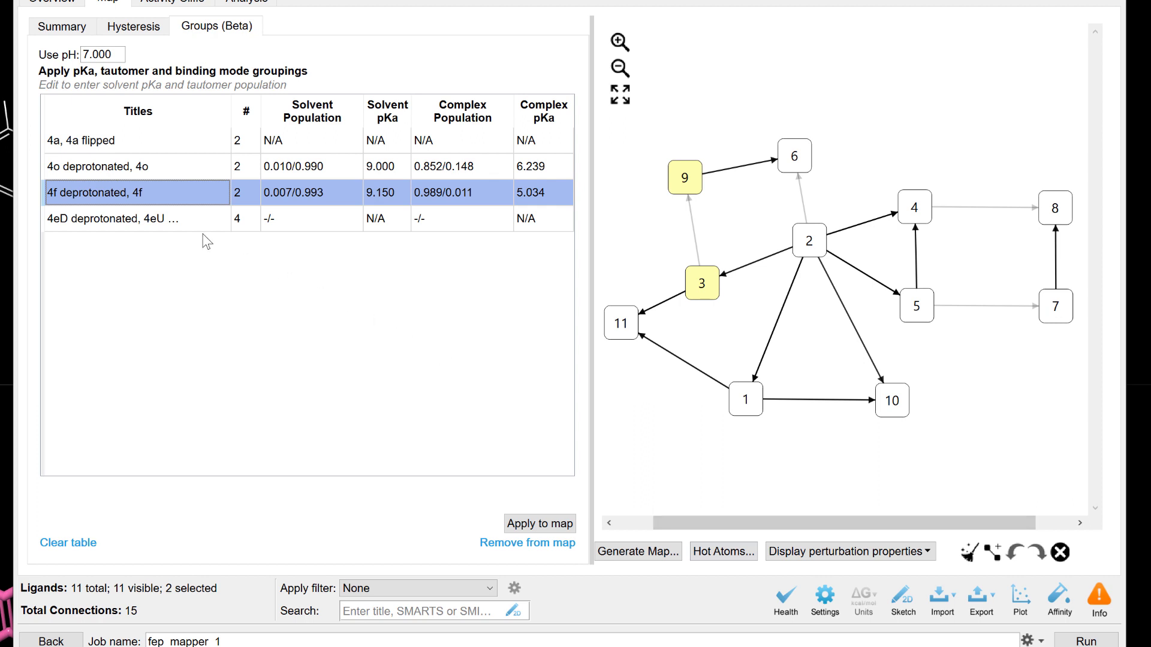
Step: Switch the 4eD deprotonated, 4eU group to Solvent pKa input, set it to 8, and accept the grouping
double_click(185, 222)
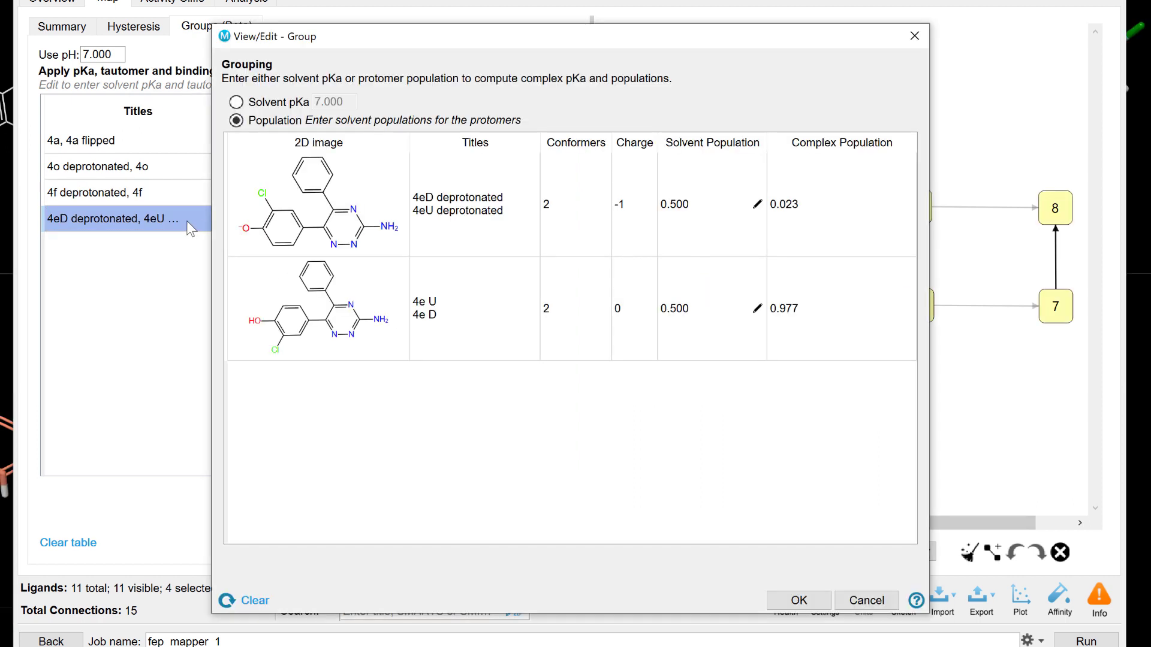
left_click(282, 101)
left_click_drag(347, 102, 313, 114)
type("8")
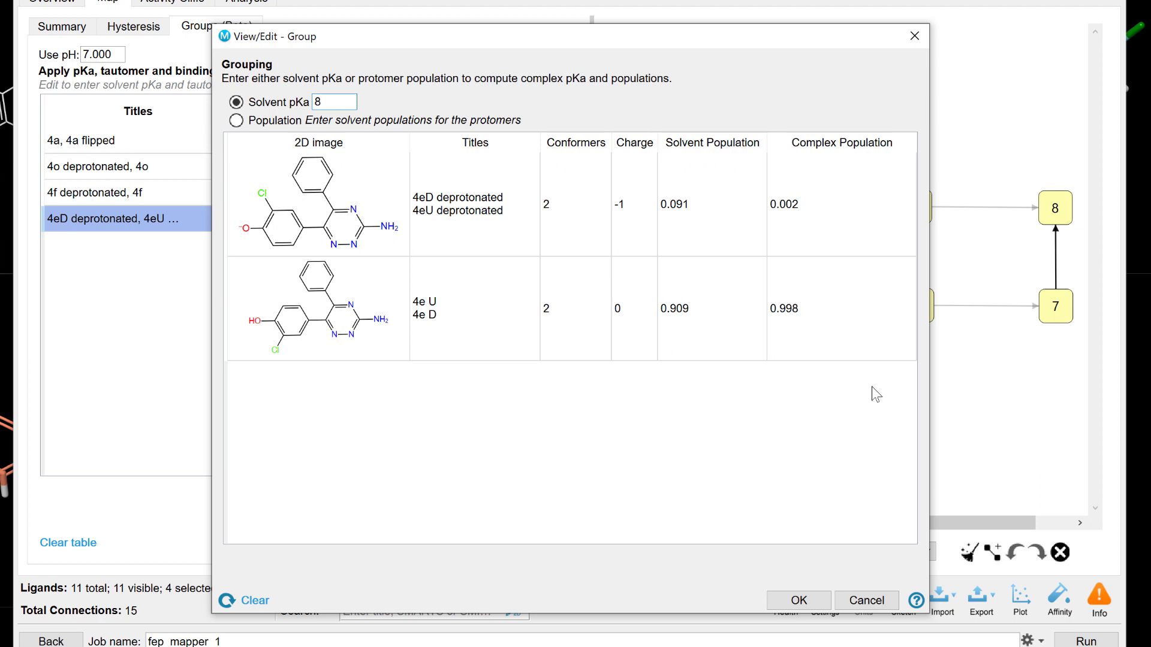
left_click(798, 600)
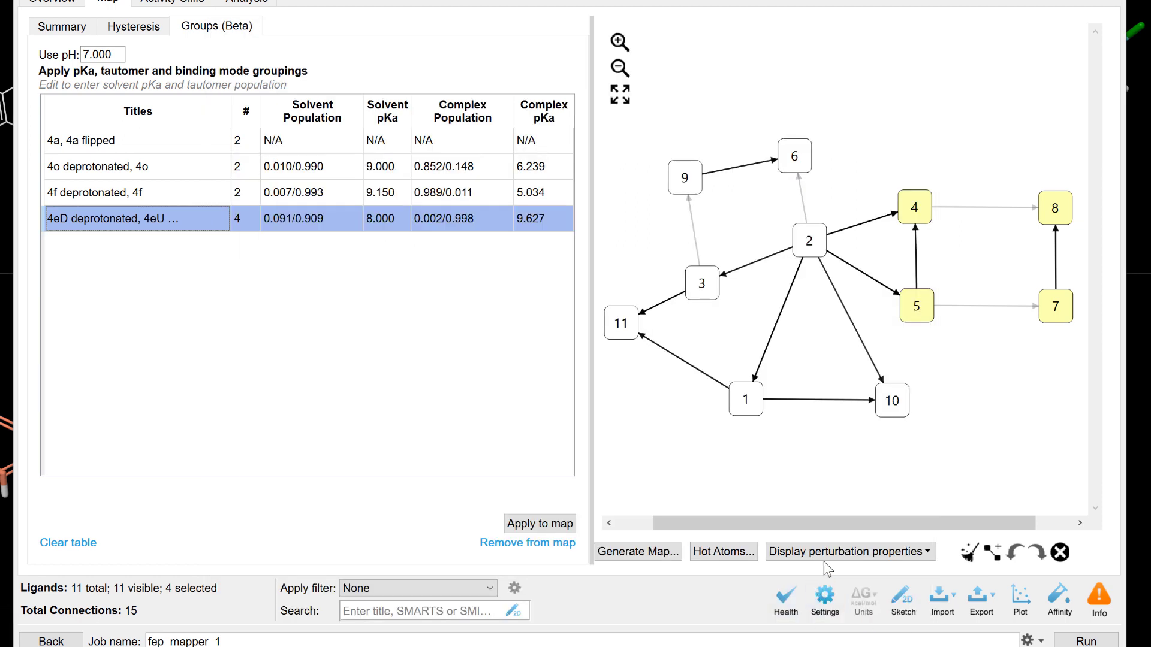
Step: Apply the group populations to the map, viewing the FEP+ correlation plot before and after for comparison
left_click(1023, 597)
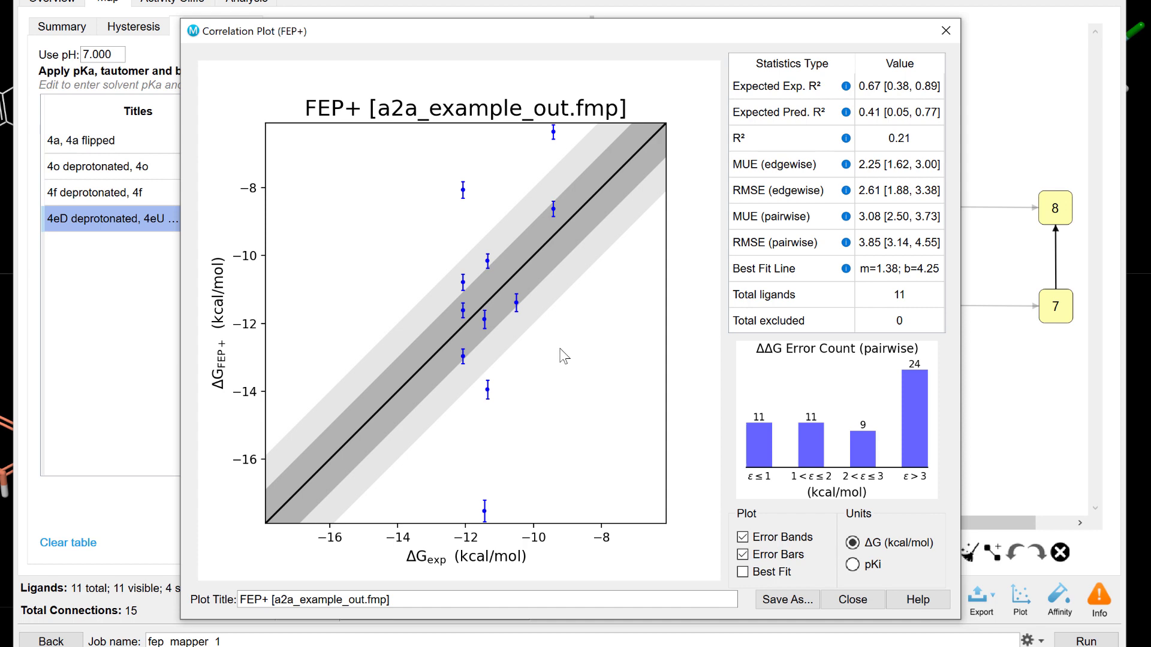
left_click(846, 599)
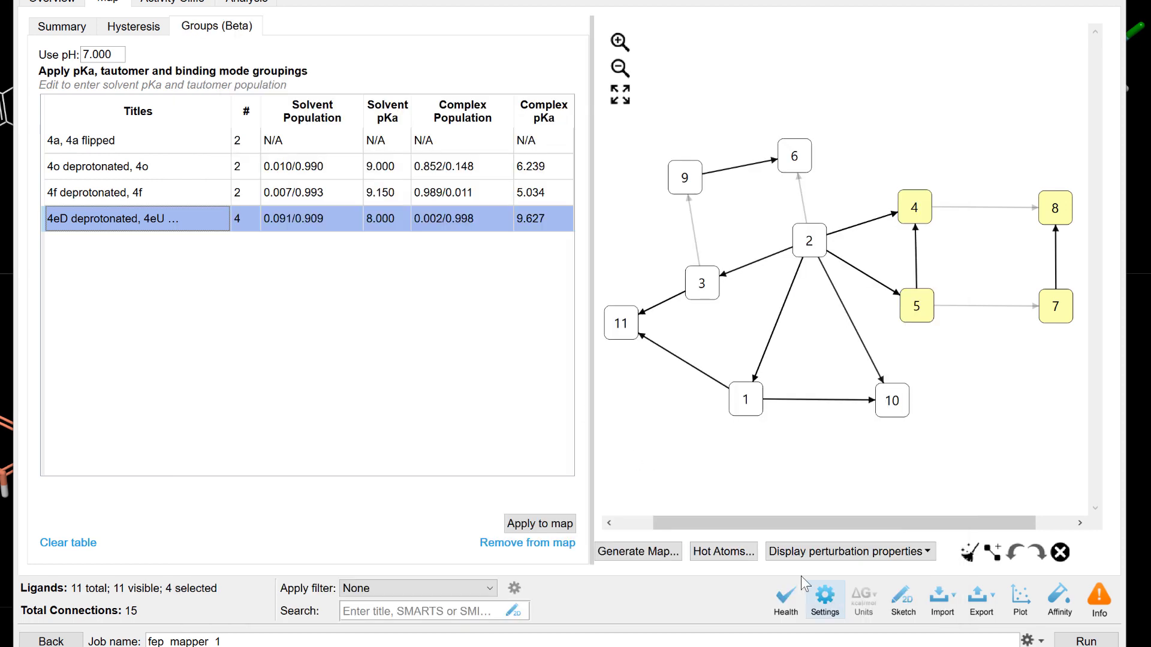
left_click(564, 519)
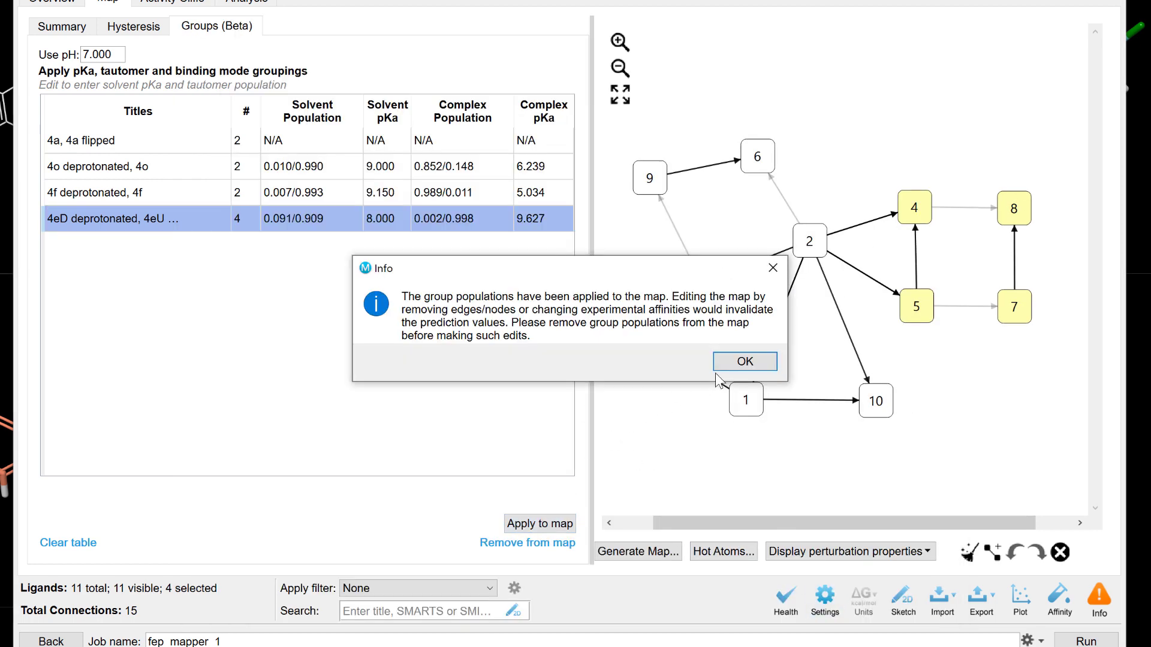
left_click(745, 362)
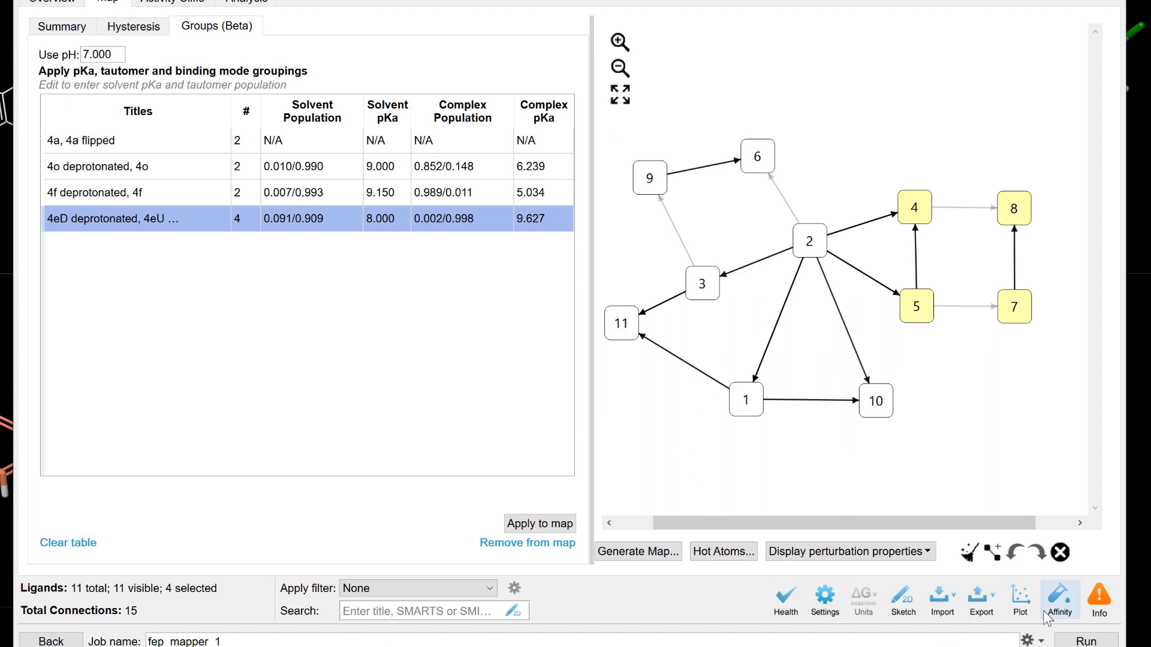
left_click(1023, 602)
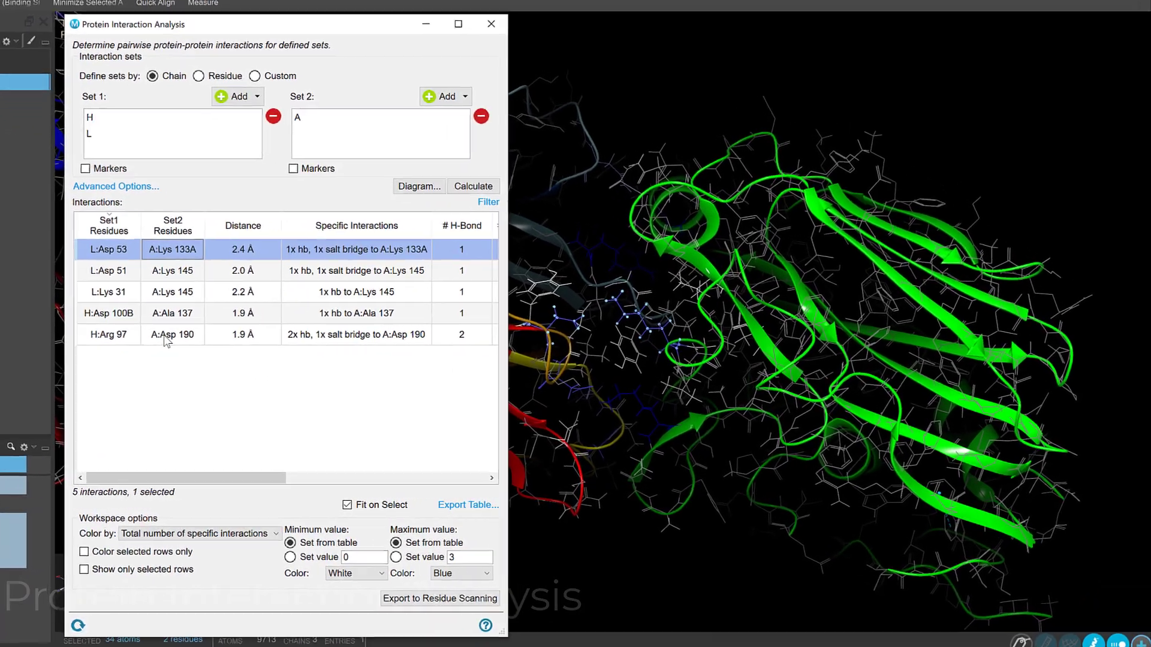
Step: Inspect the H:Arg 97–A:Asp 190 and L:Asp 53–A:Lys 133A interactions in the workspace, and open the interaction table's filter
left_click(314, 358)
left_click(166, 338)
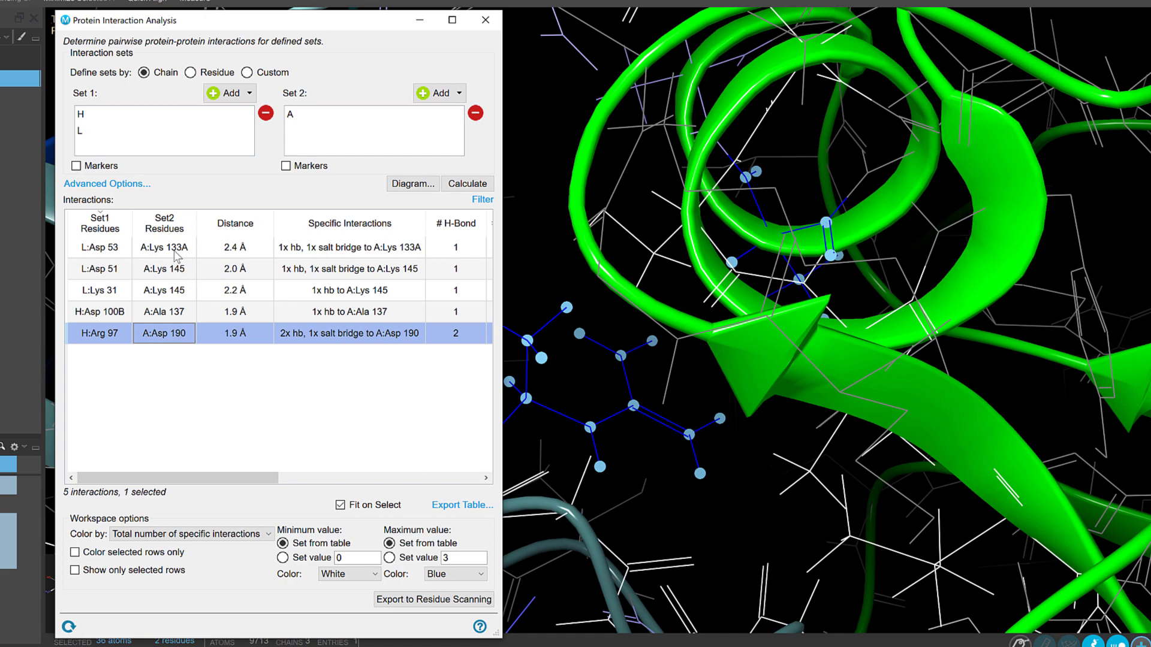
left_click(175, 252)
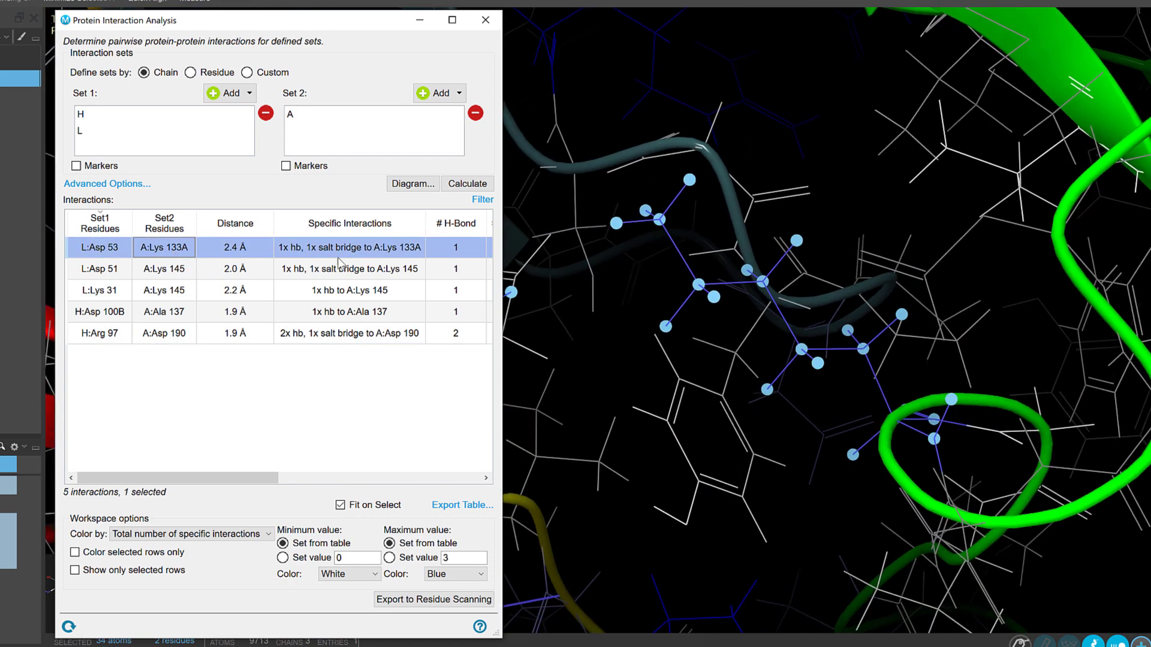
left_click(481, 200)
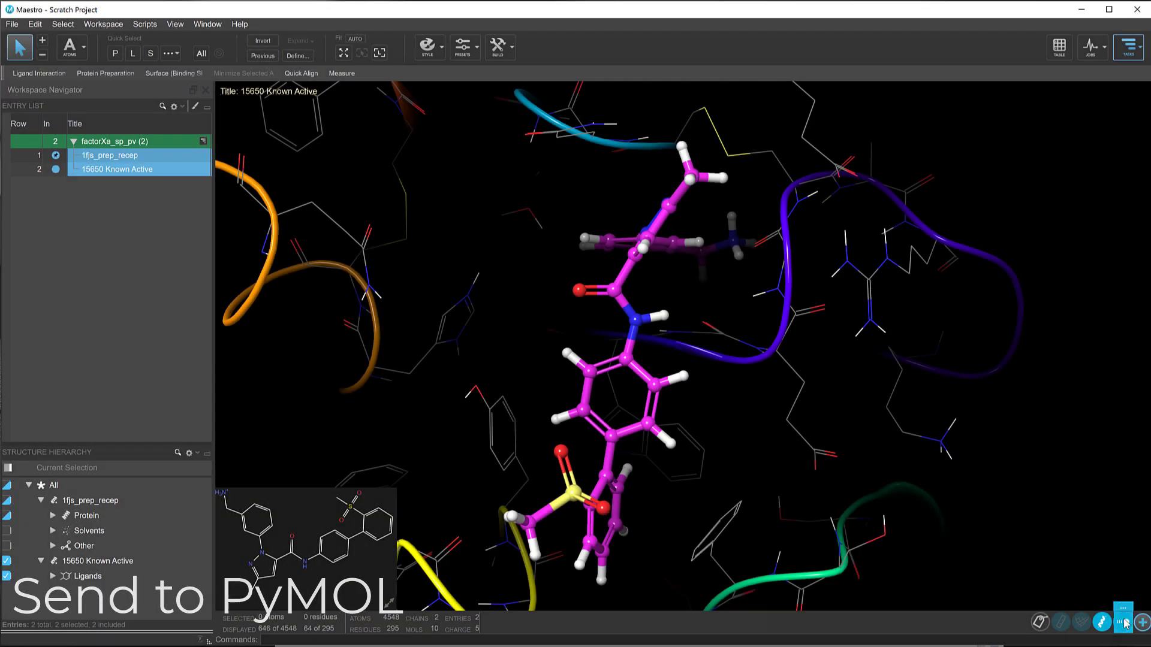
Step: Show the ligand's interactions in the workspace and send the workspace entries to PyMOL with matching style settings
left_click(1124, 623)
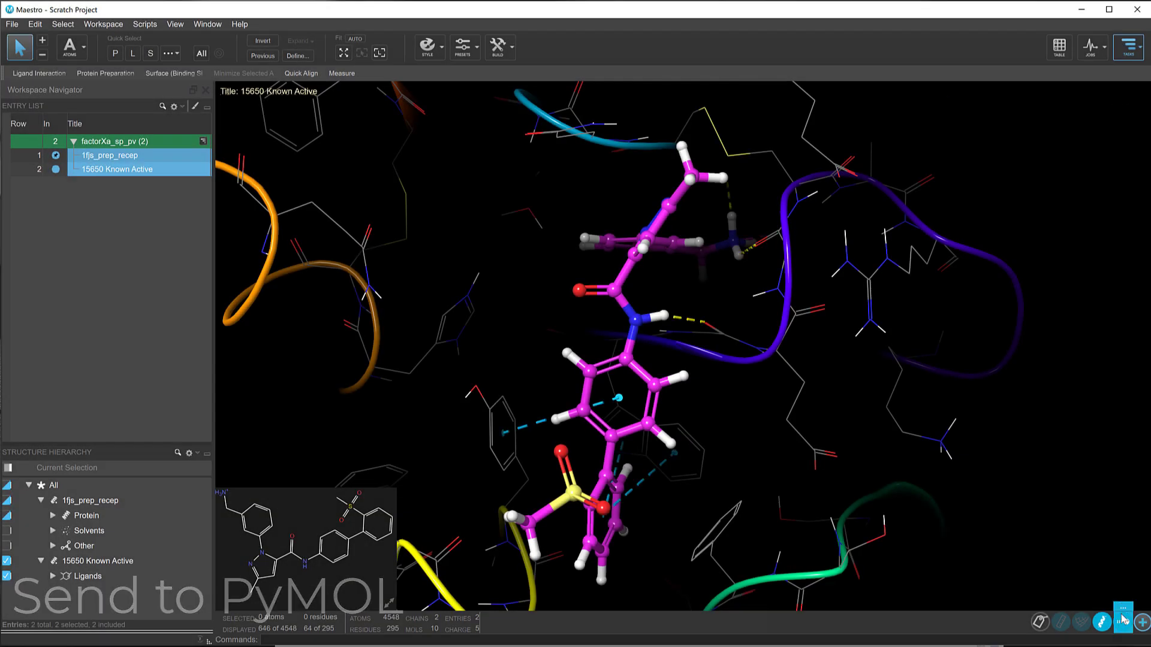
left_click(103, 24)
left_click(132, 105)
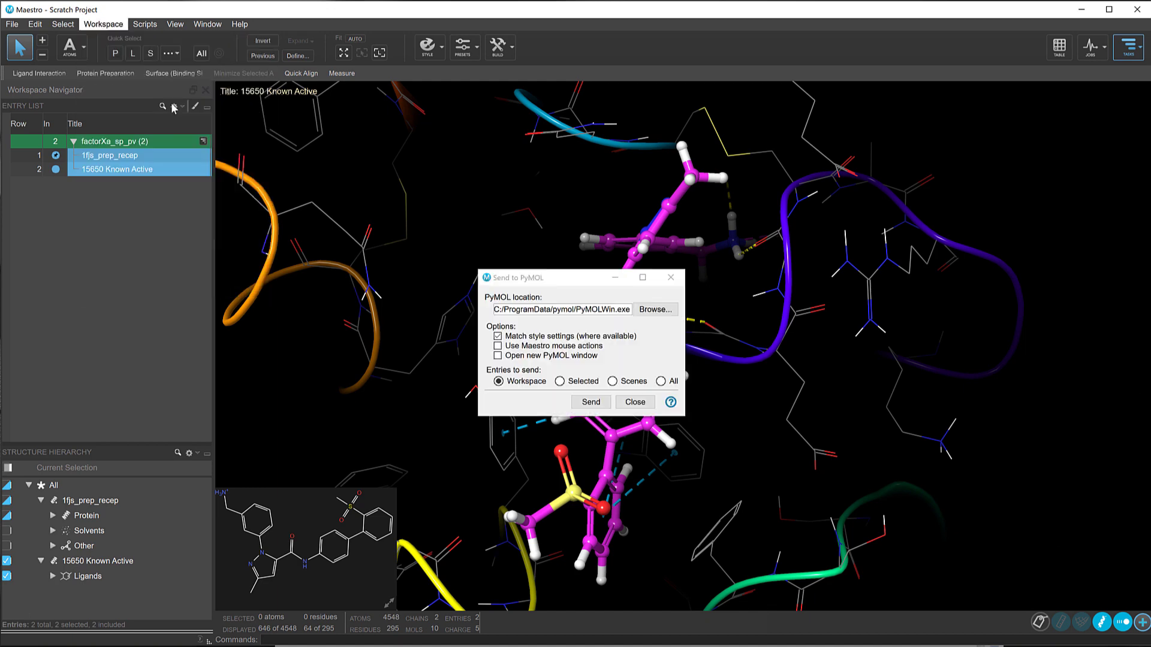
left_click(596, 403)
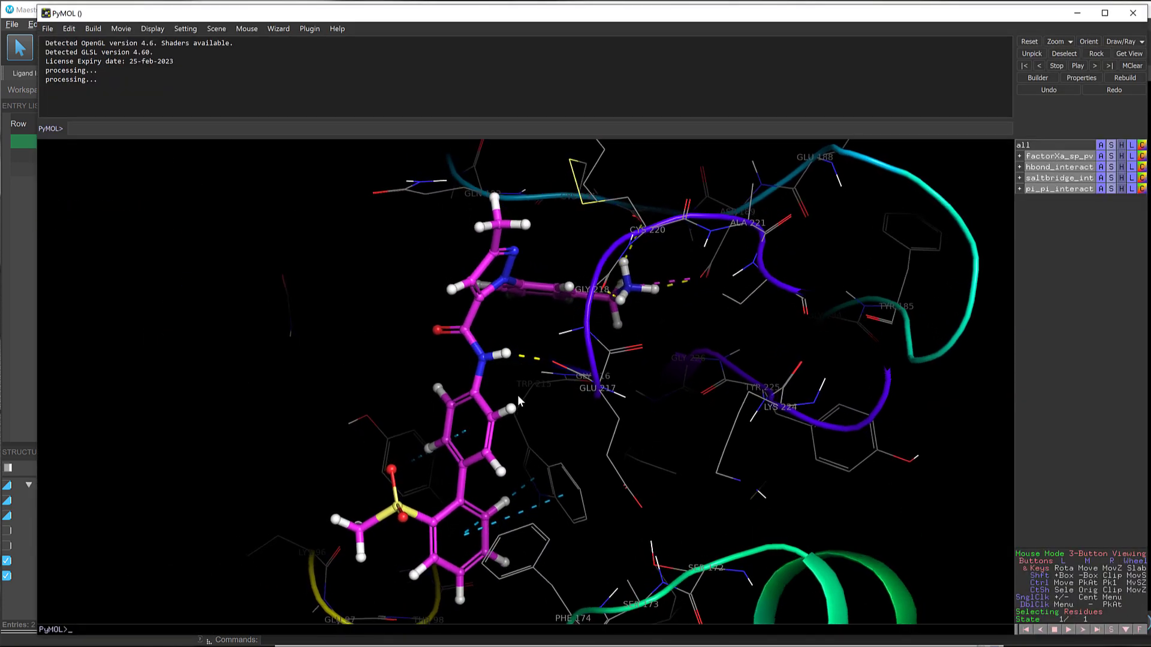
Step: In PyMOL, expand the pi-pi interactions group and toggle the salt bridge interactions off and back on
left_click(1019, 189)
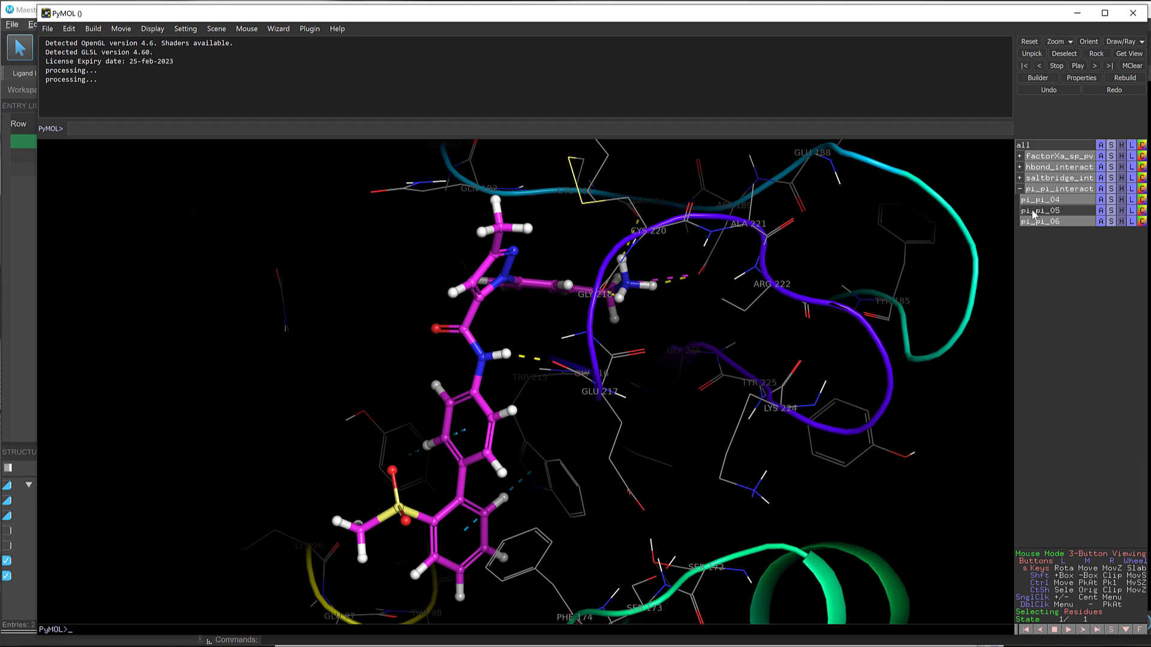
left_click(1032, 182)
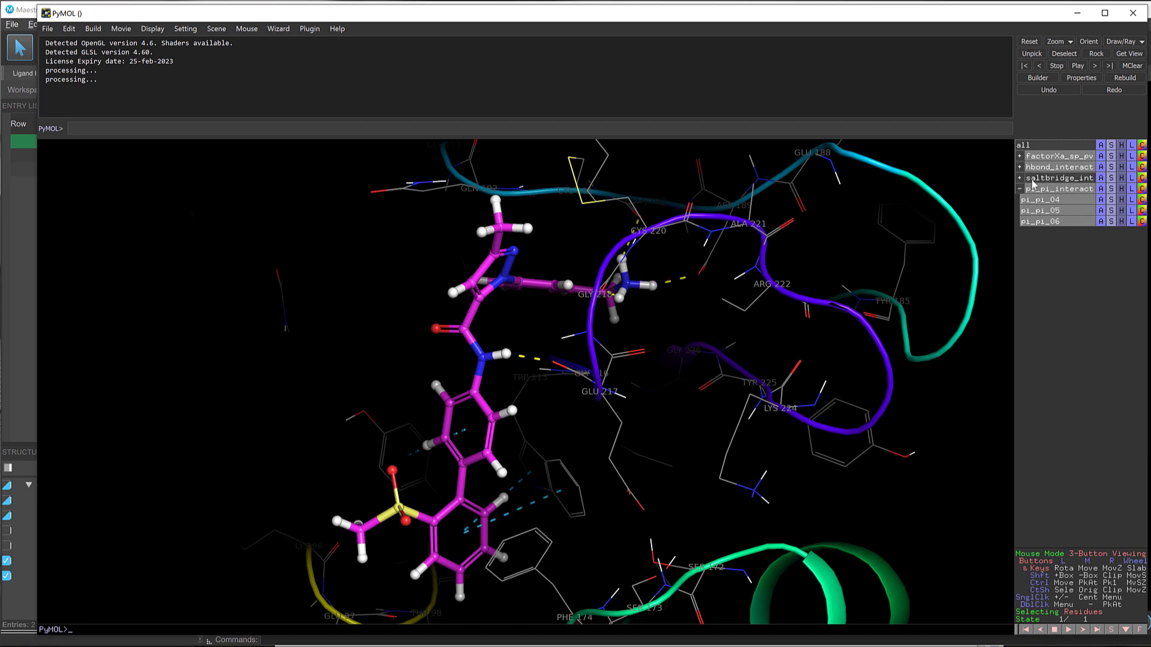
left_click(1032, 179)
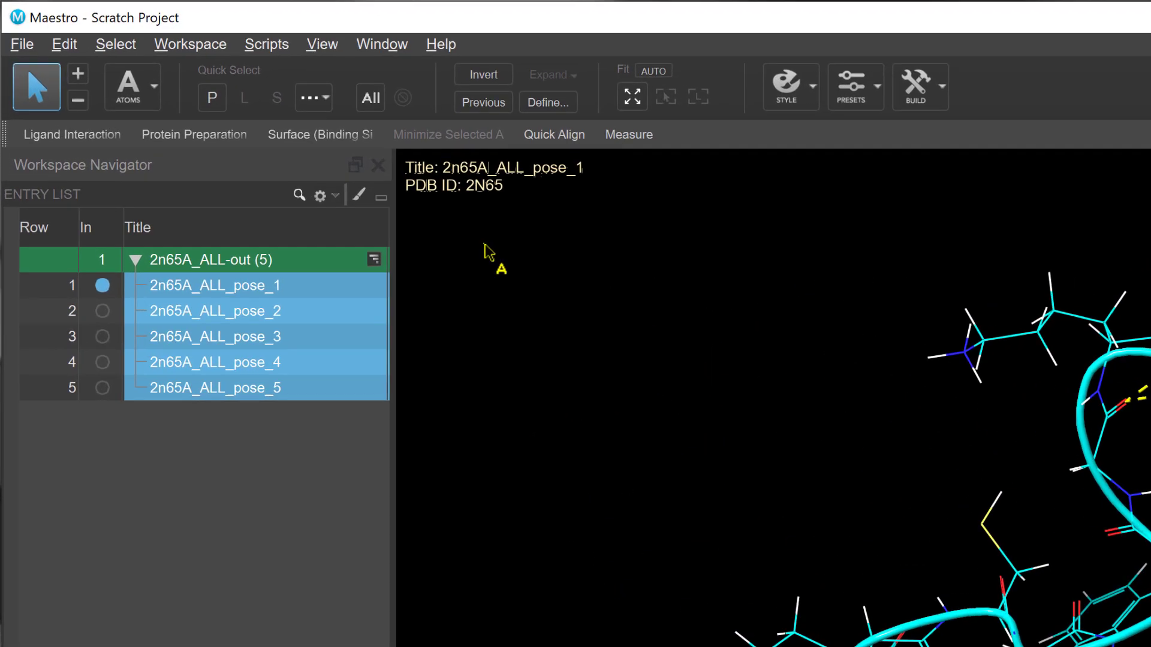
Step: In Maestro, review the Analysis and Next Steps actions available for the 2n65A_ALL-out entry group
left_click(374, 259)
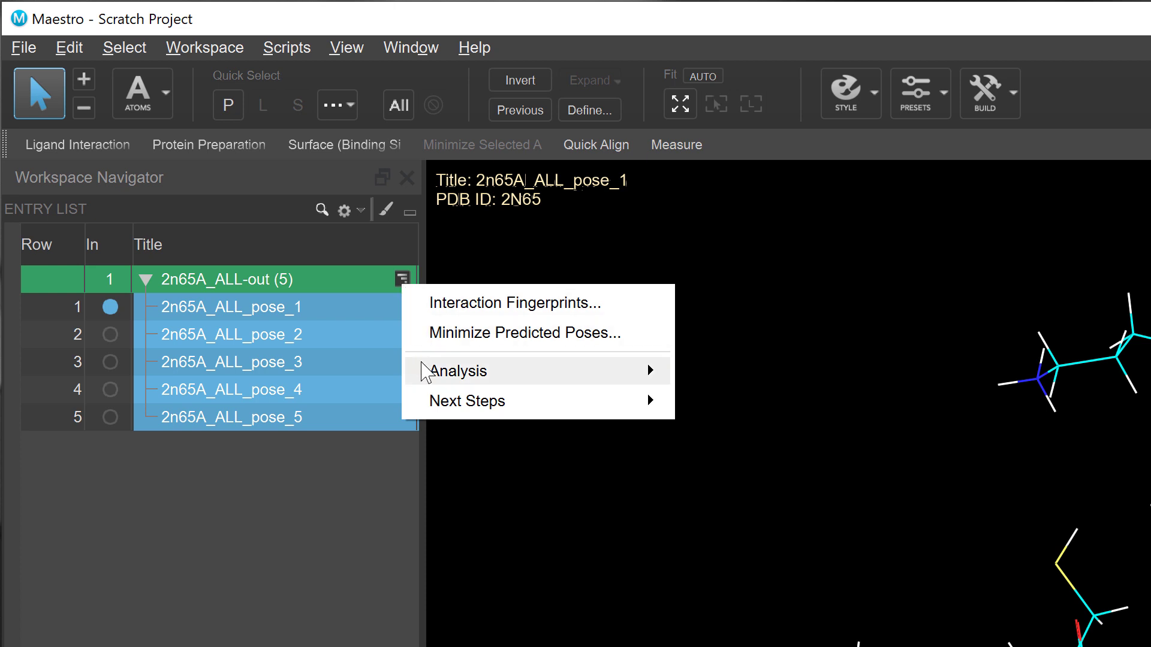
mouse_move(422, 364)
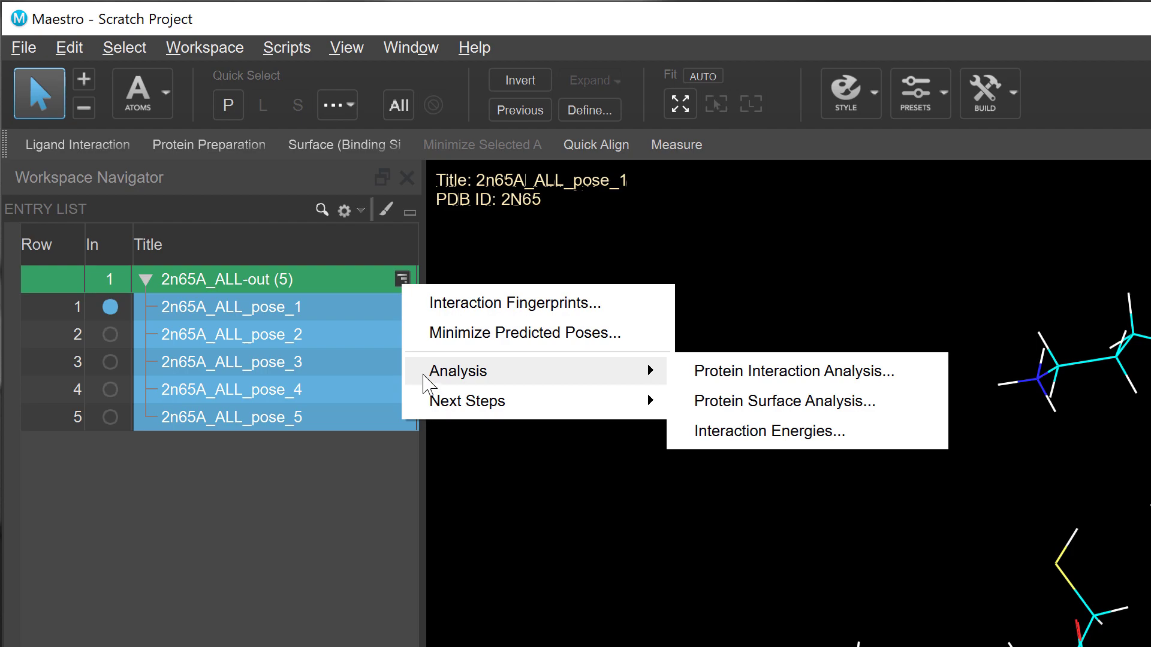
mouse_move(425, 400)
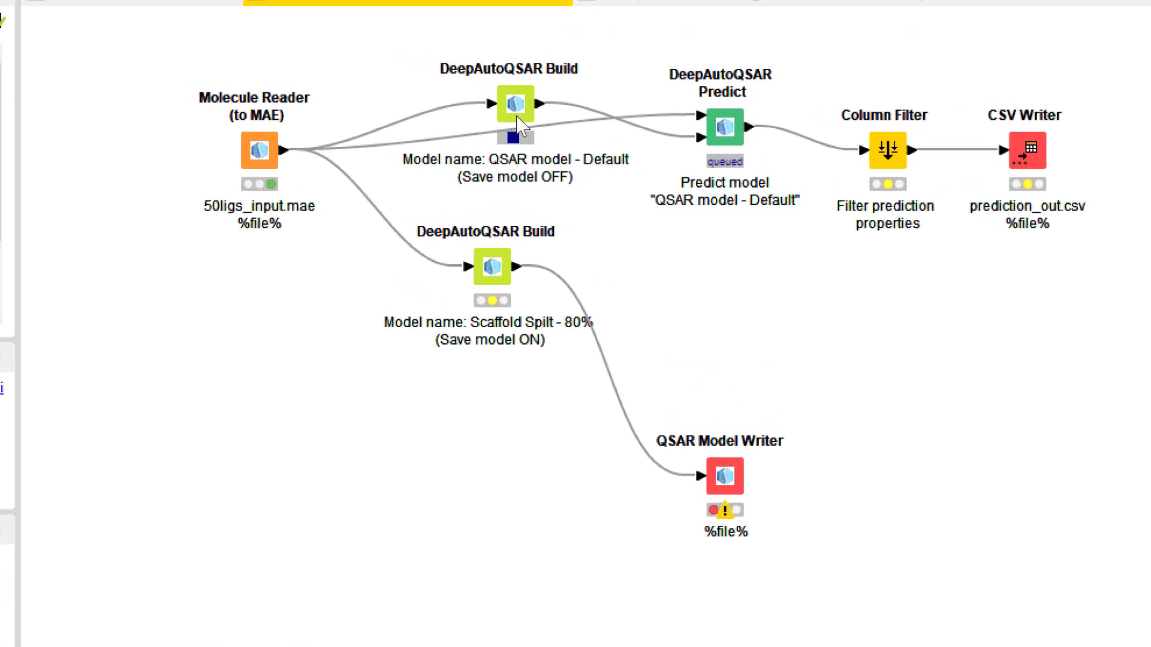
Step: In KNIME, open the configuration of the "QSAR model - Default" DeepAutoQSAR Build node and its model settings
left_click(516, 114)
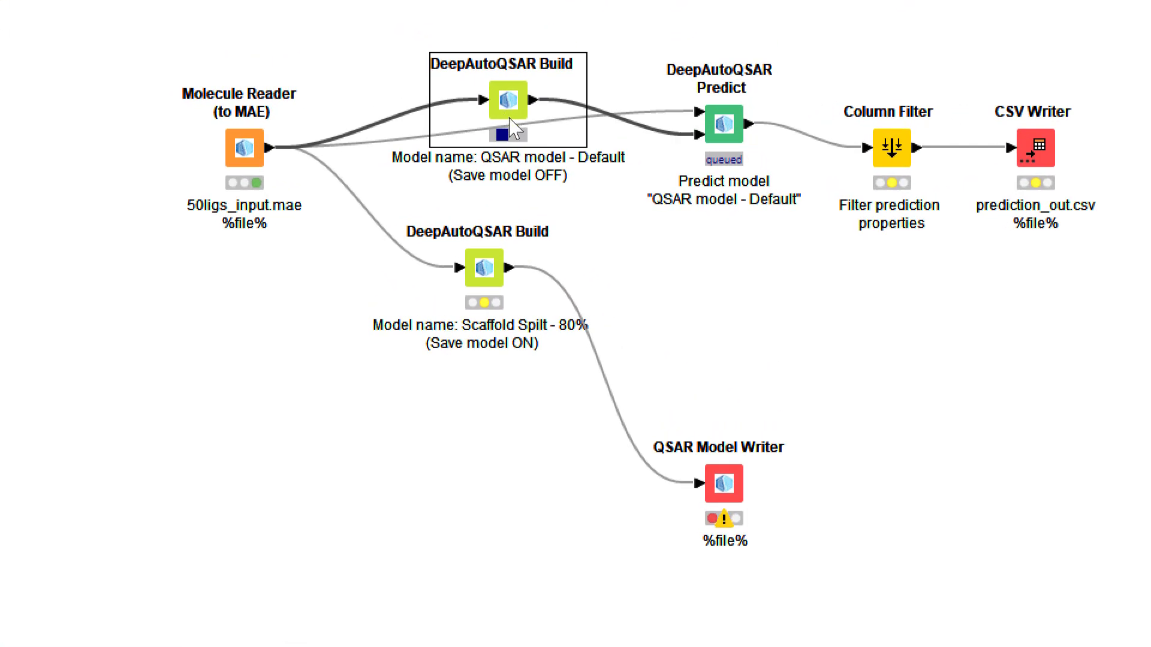
left_click(725, 129)
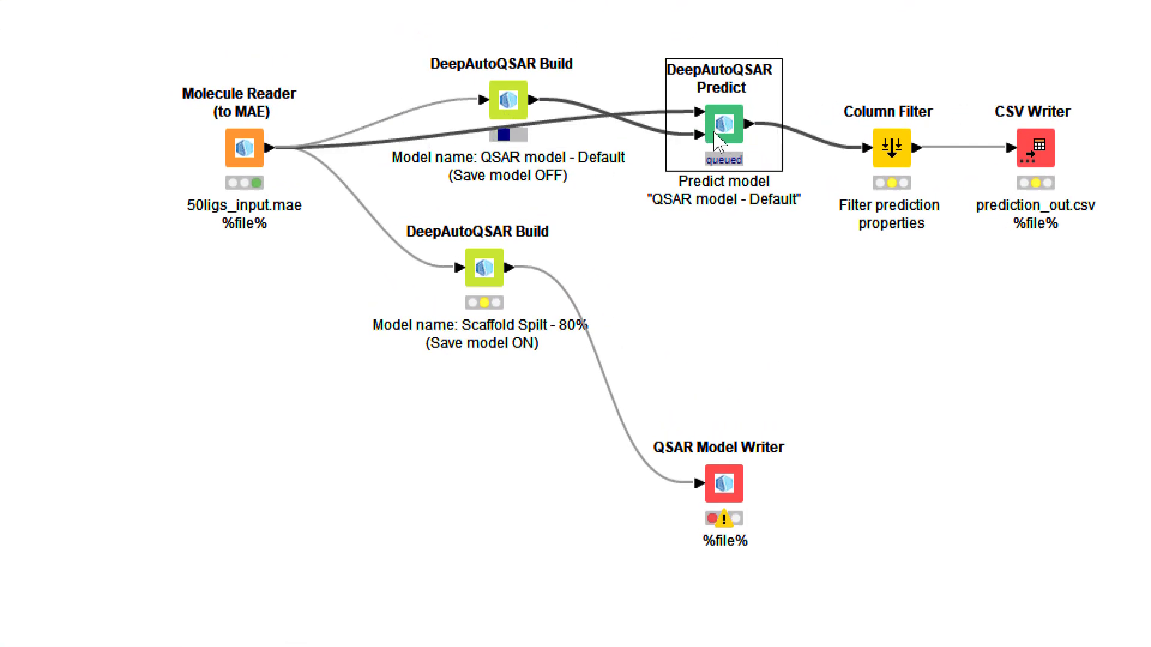
double_click(510, 108)
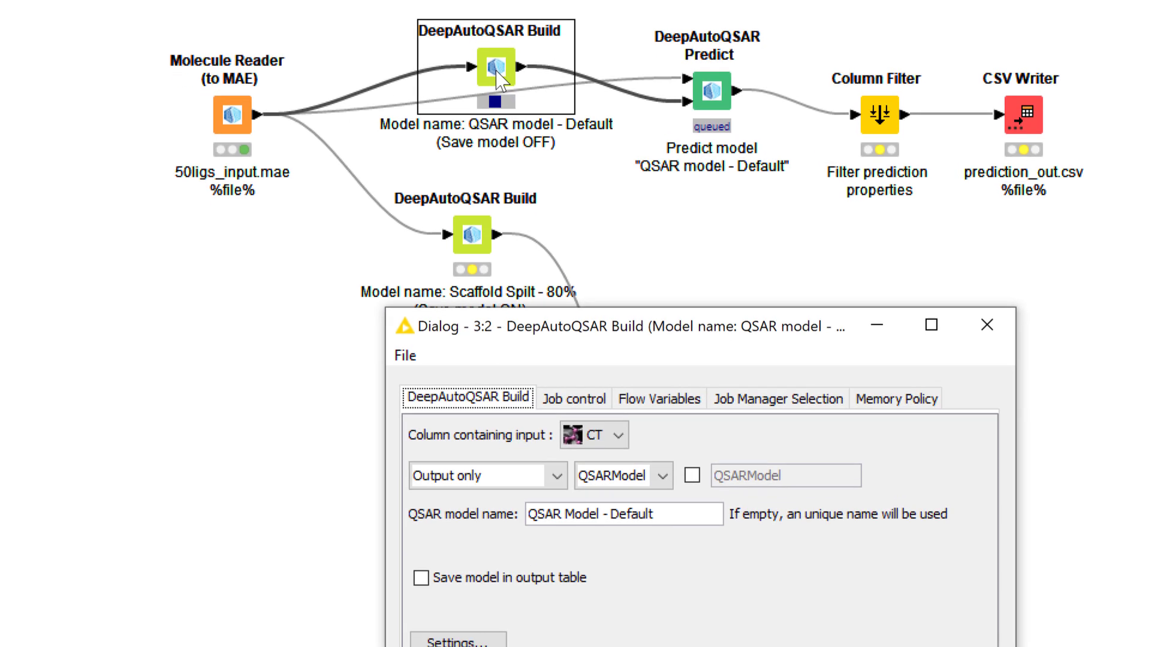
left_click(487, 643)
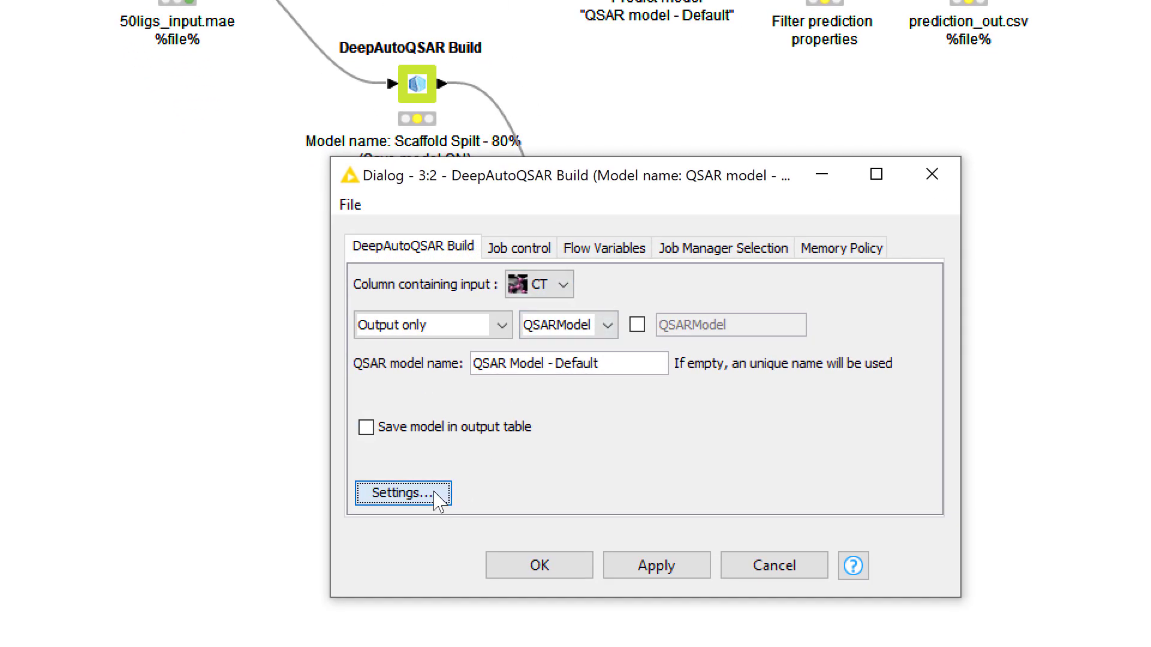